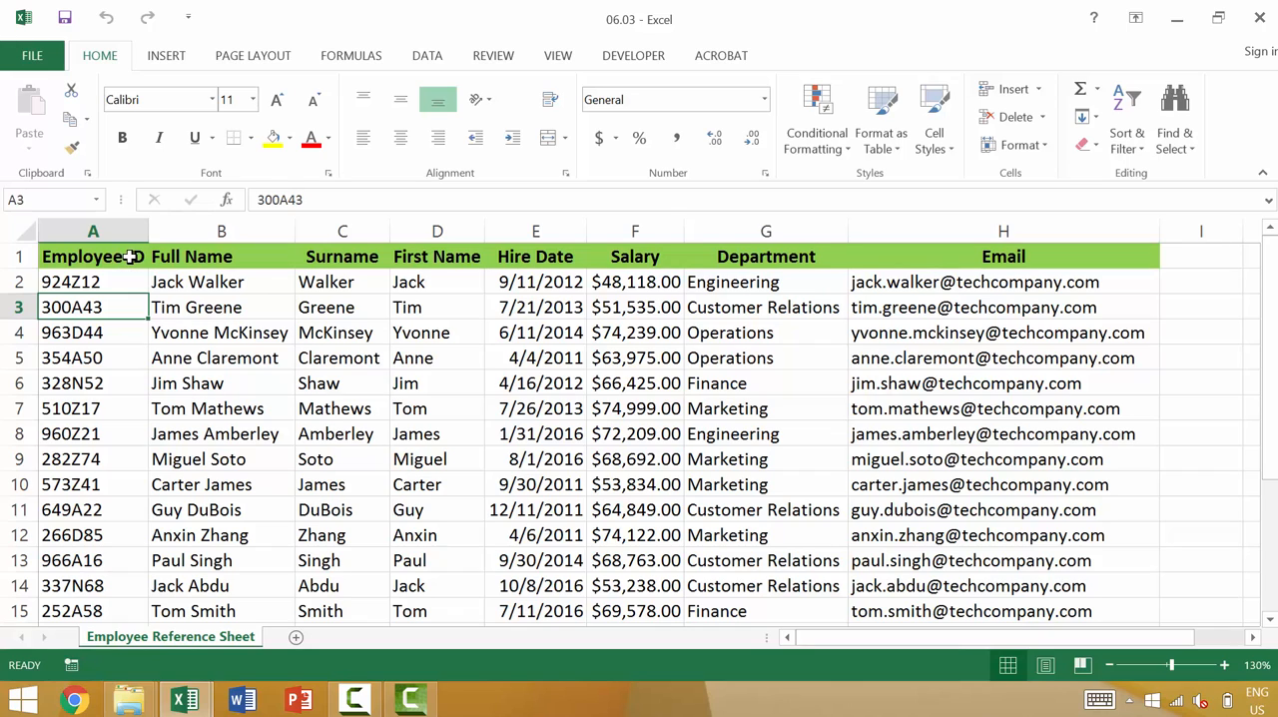
- Turn on filtering for the header row and look over the Employee ID column's filter options
left_click(131, 257)
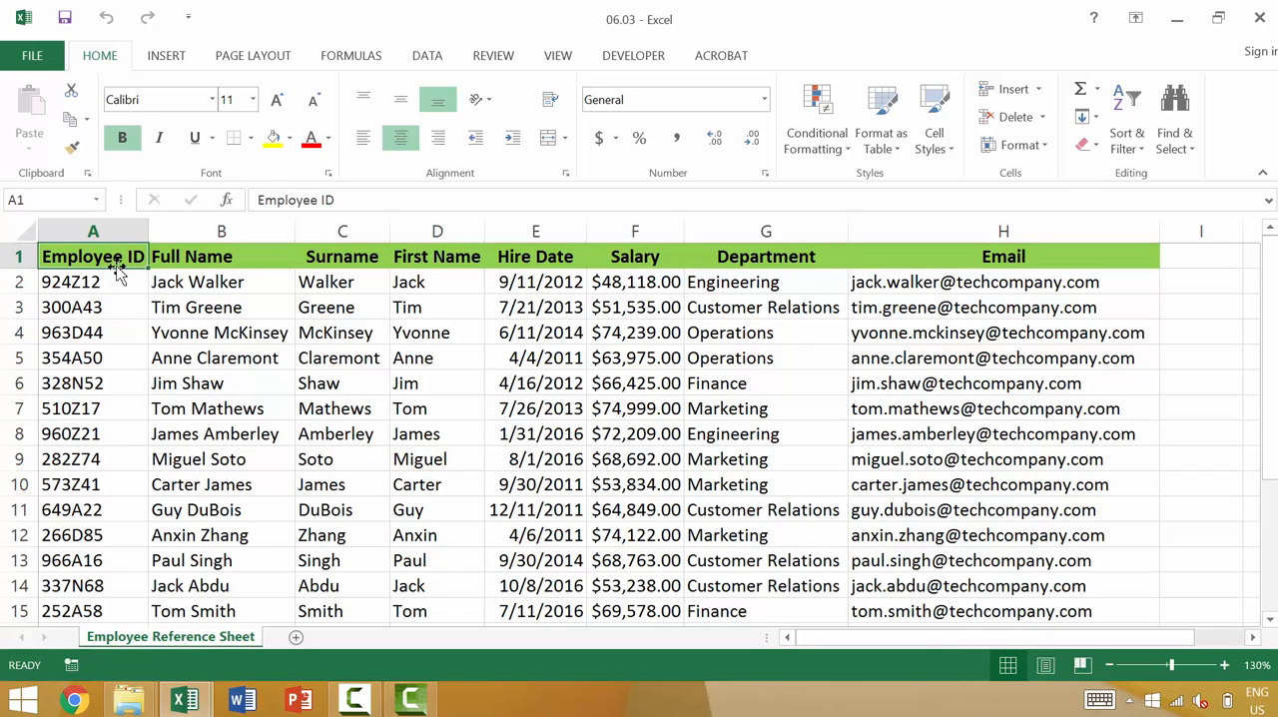
left_click(14, 256)
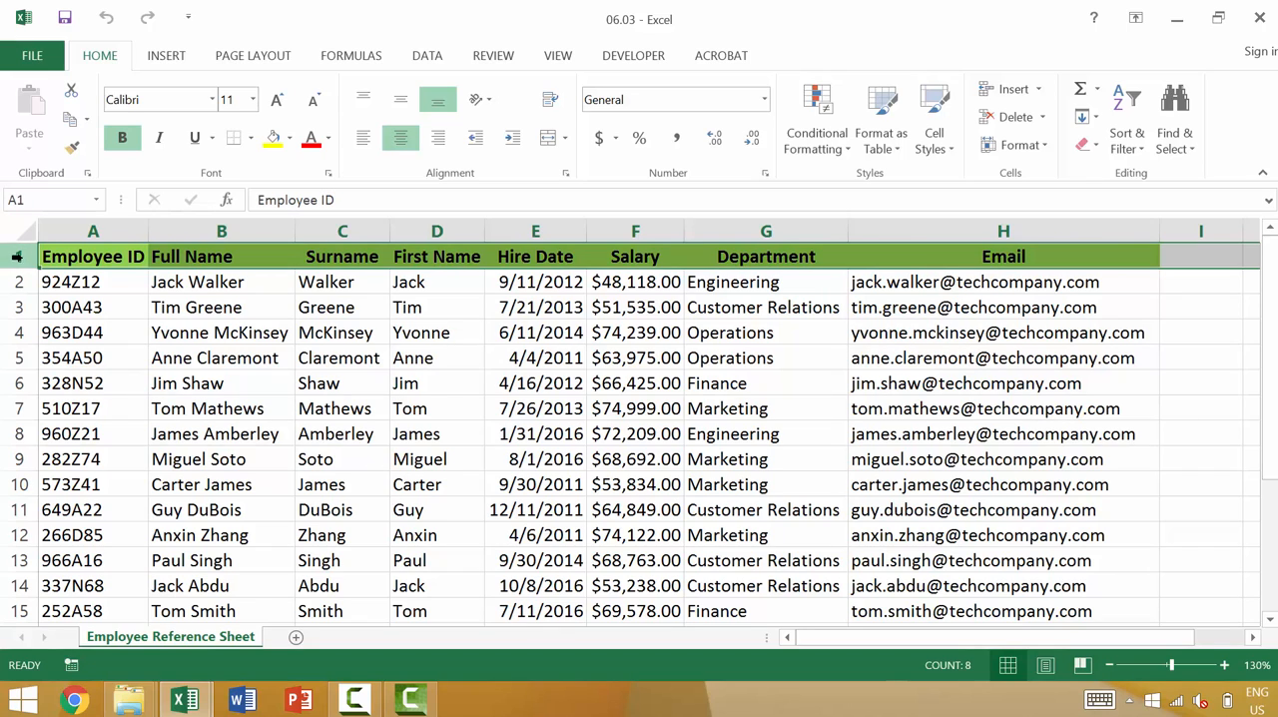
left_click(86, 258)
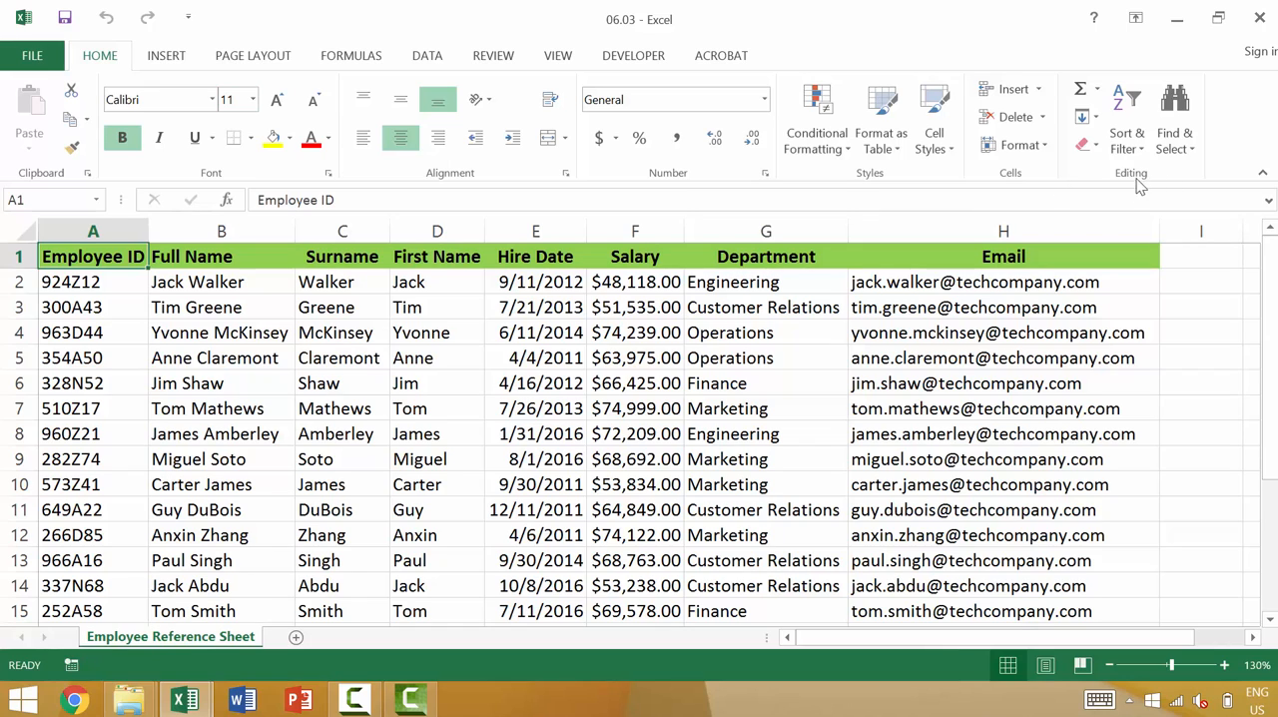
left_click(1143, 147)
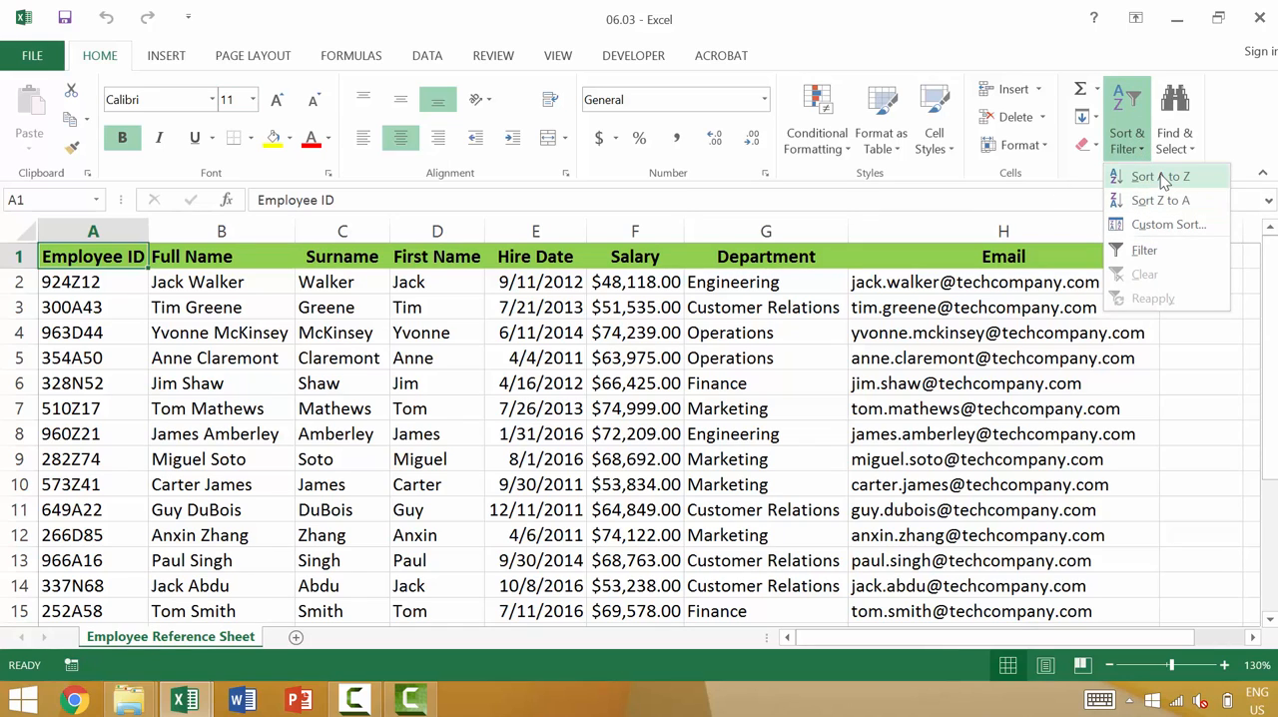
left_click(1143, 251)
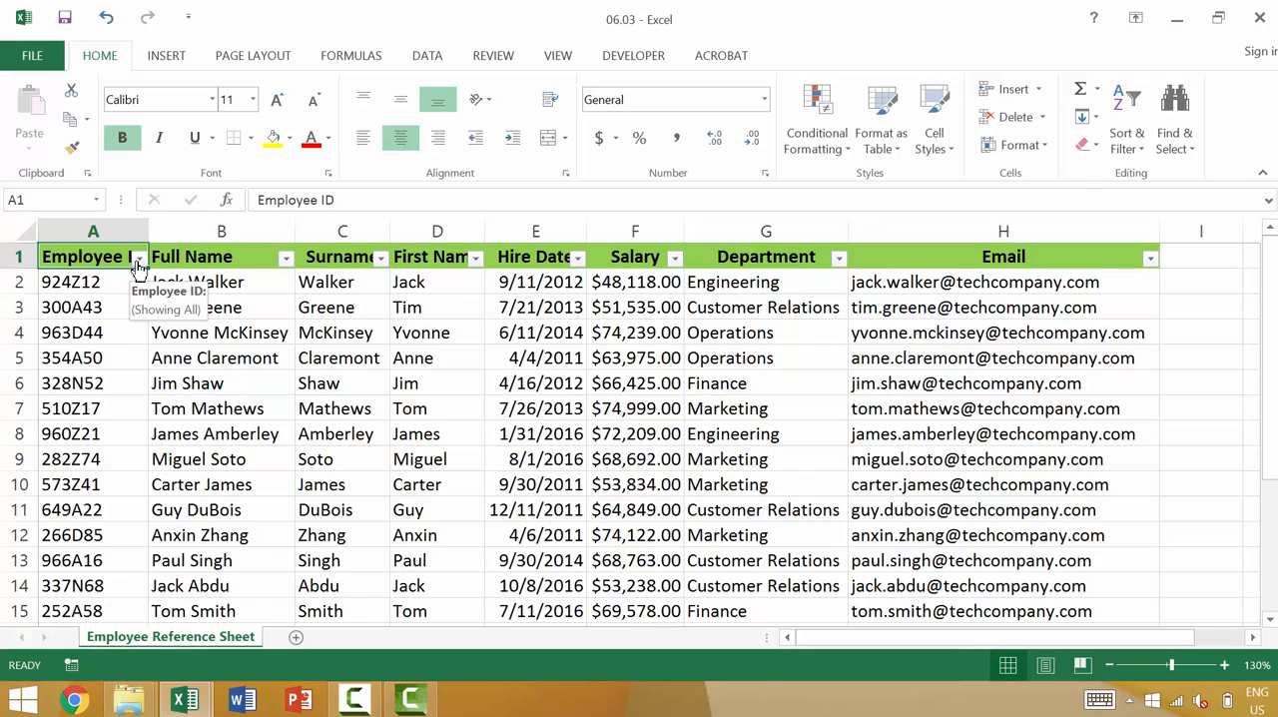
left_click(140, 259)
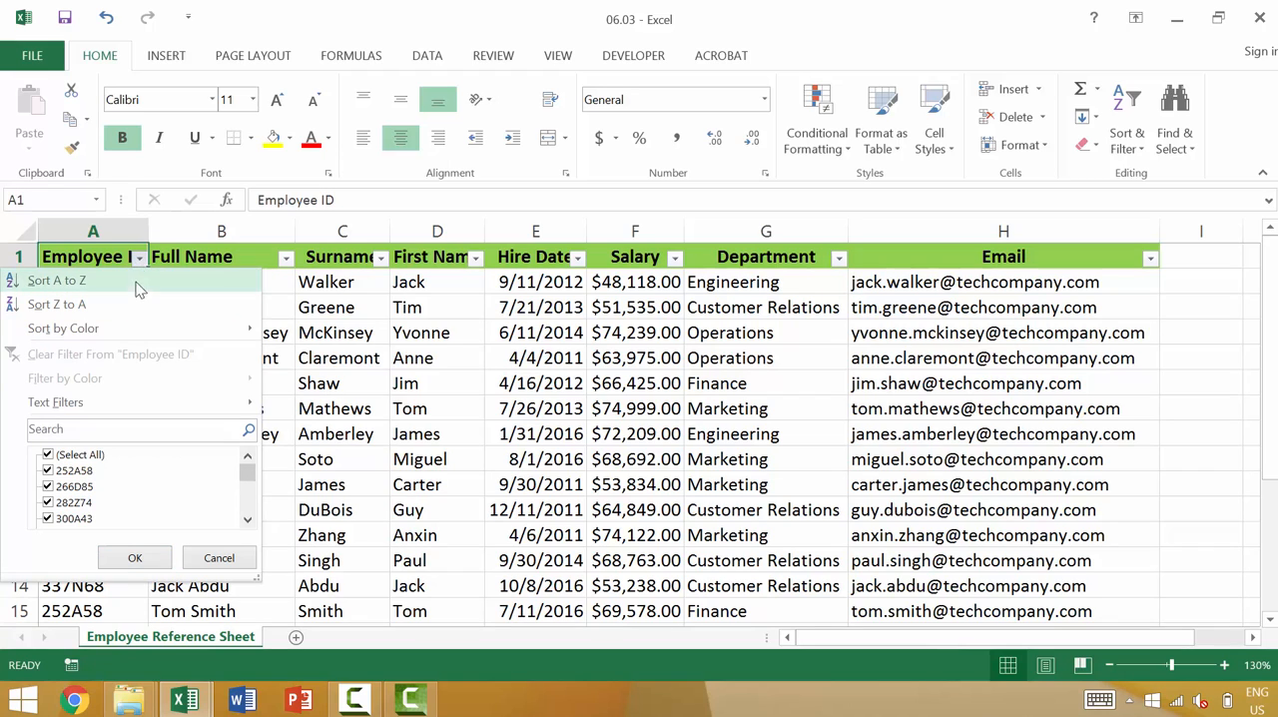
left_click(140, 259)
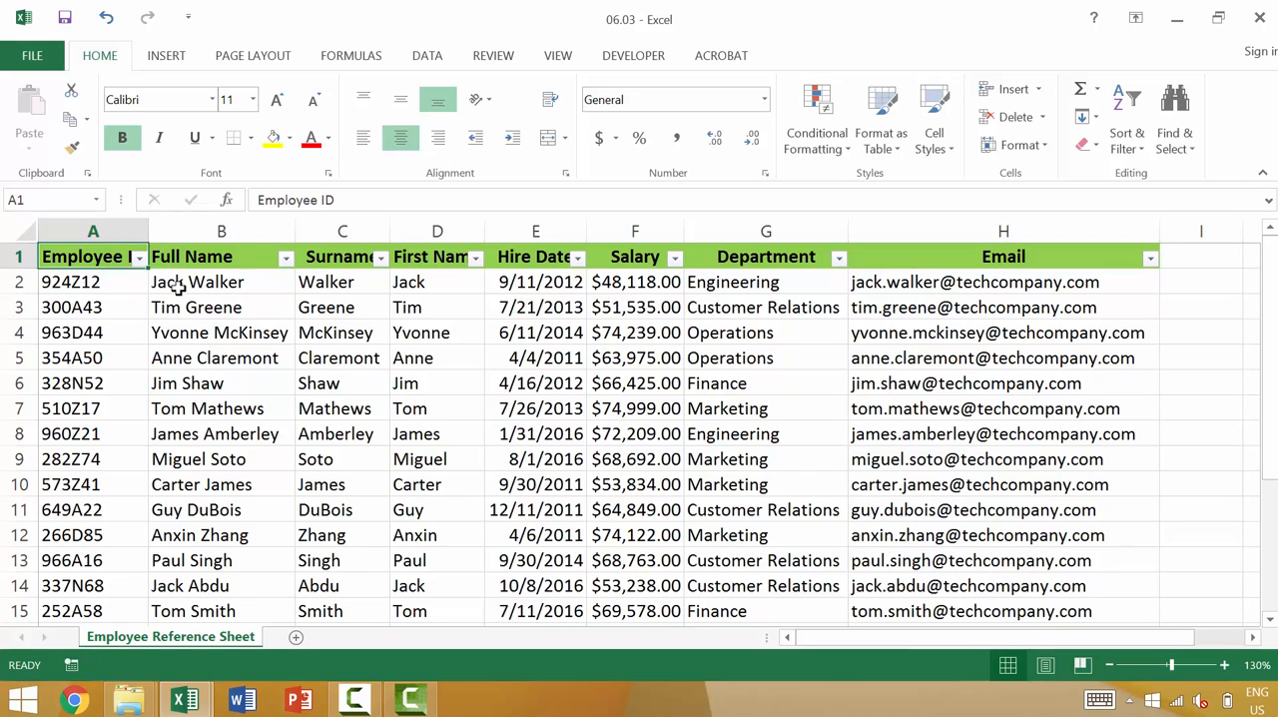
- Select the whole sheet and auto-fit all column widths to their contents
left_click(25, 231)
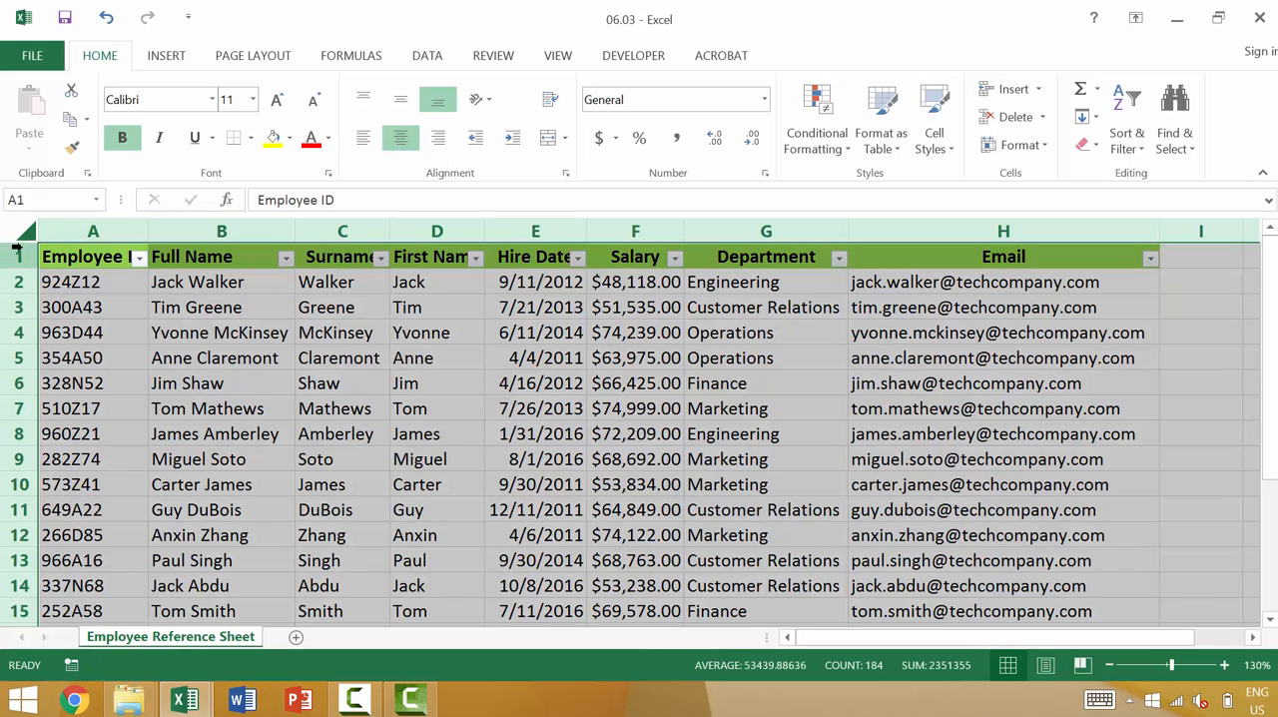
left_click(28, 230)
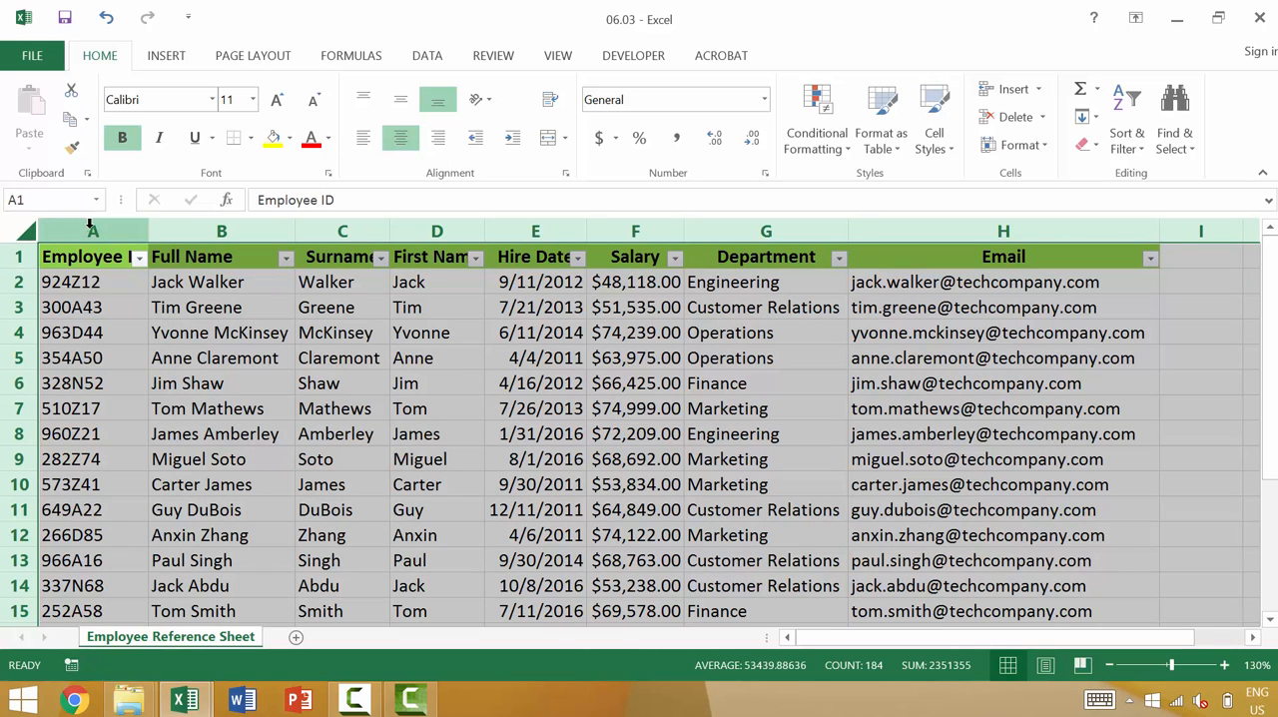
double_click(147, 232)
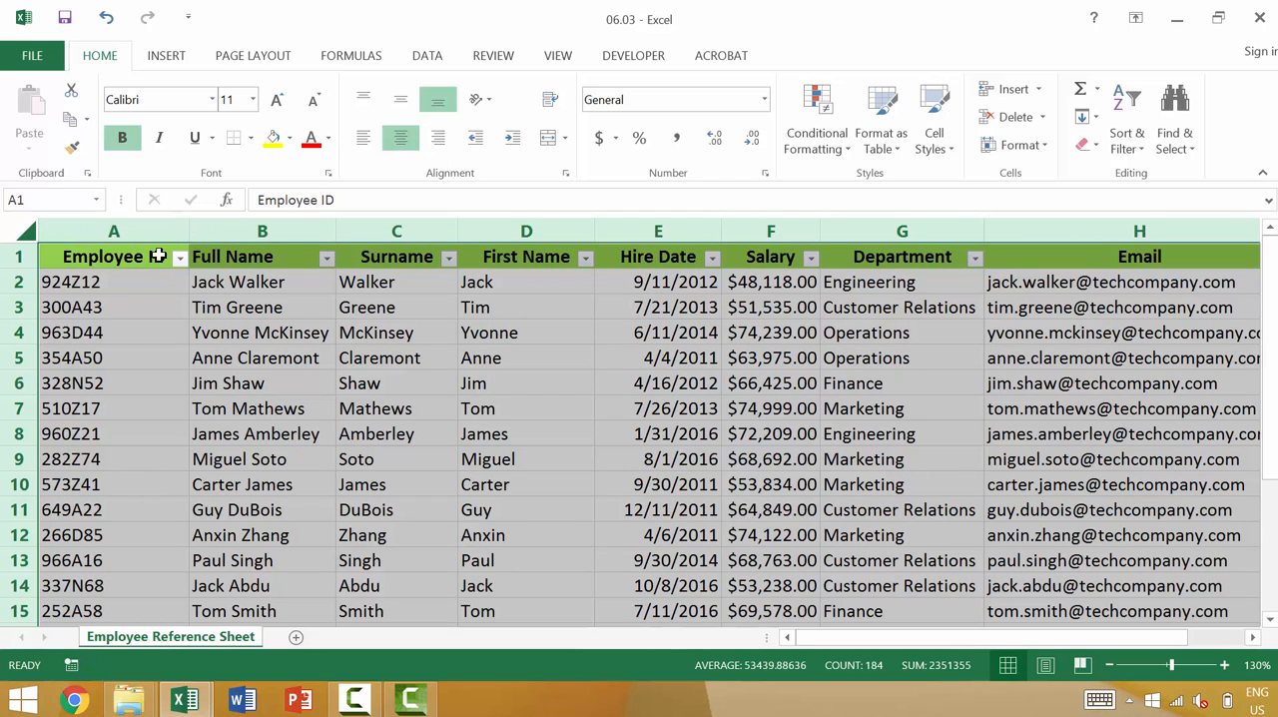
left_click(170, 308)
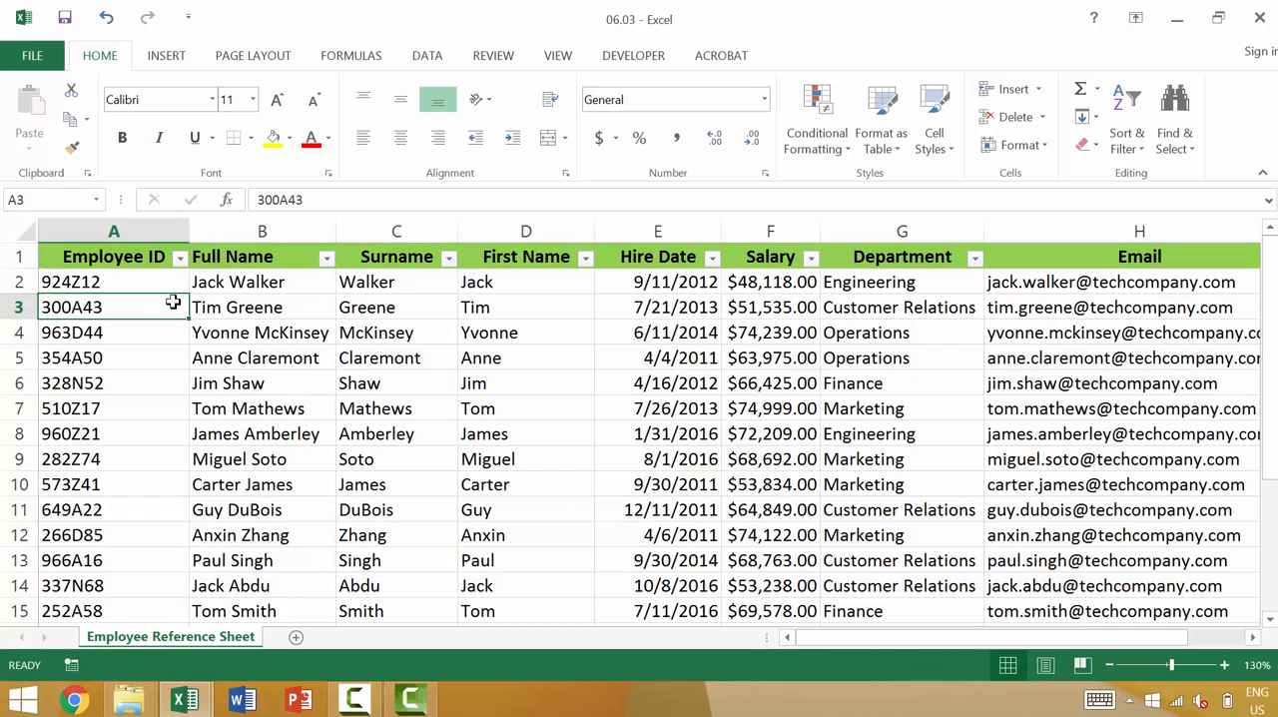
- Sort the employee rows by Department from A to Z, and re-sort them from Z to A
scroll(174, 303, "down", 1)
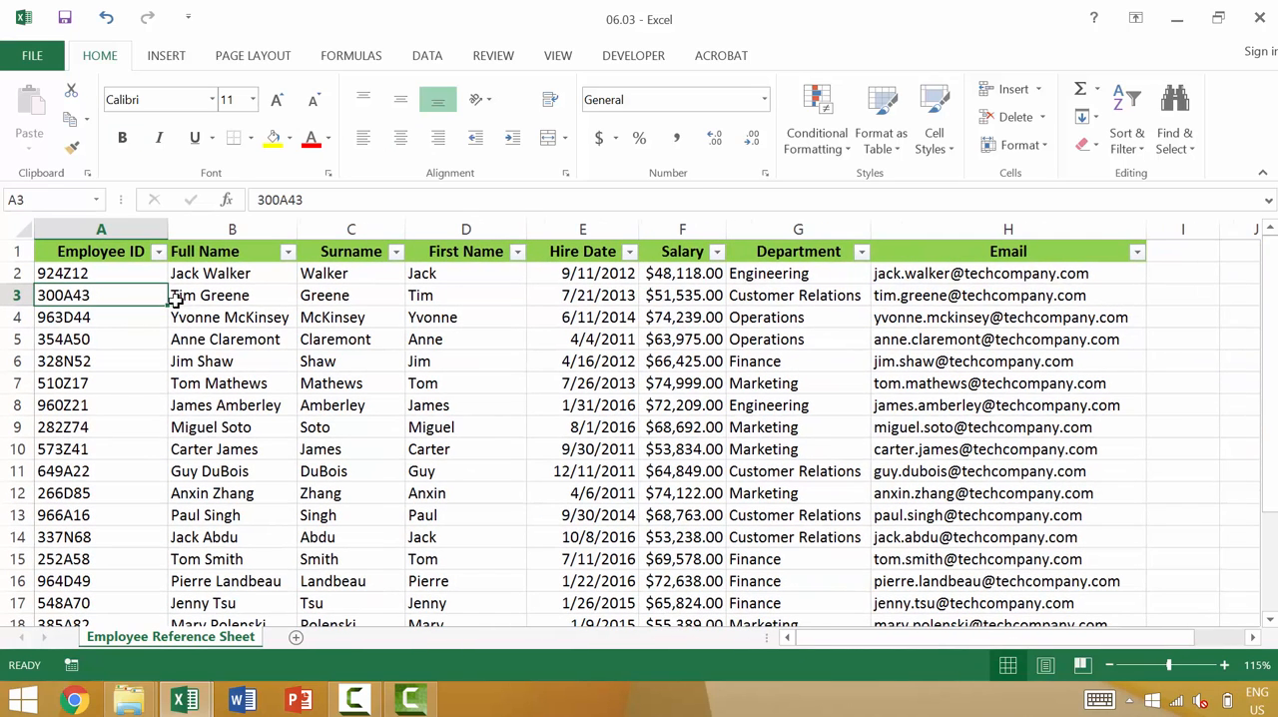
left_click(863, 256)
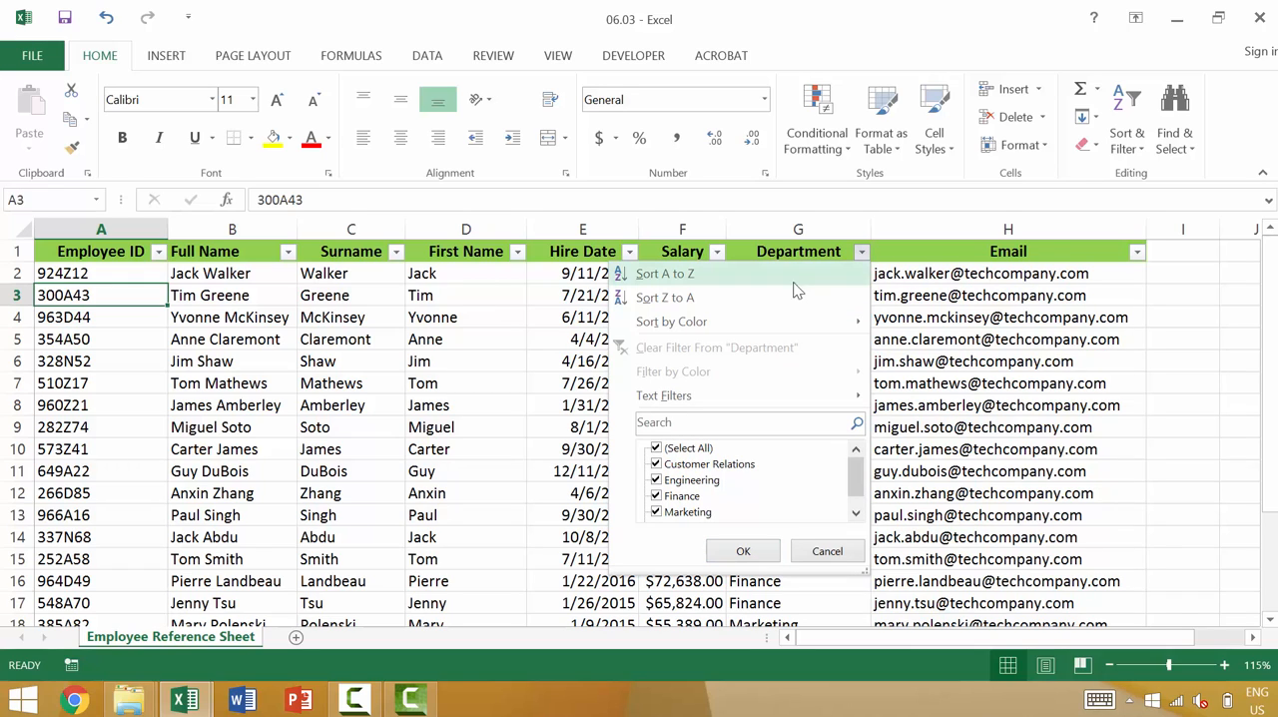
left_click(863, 254)
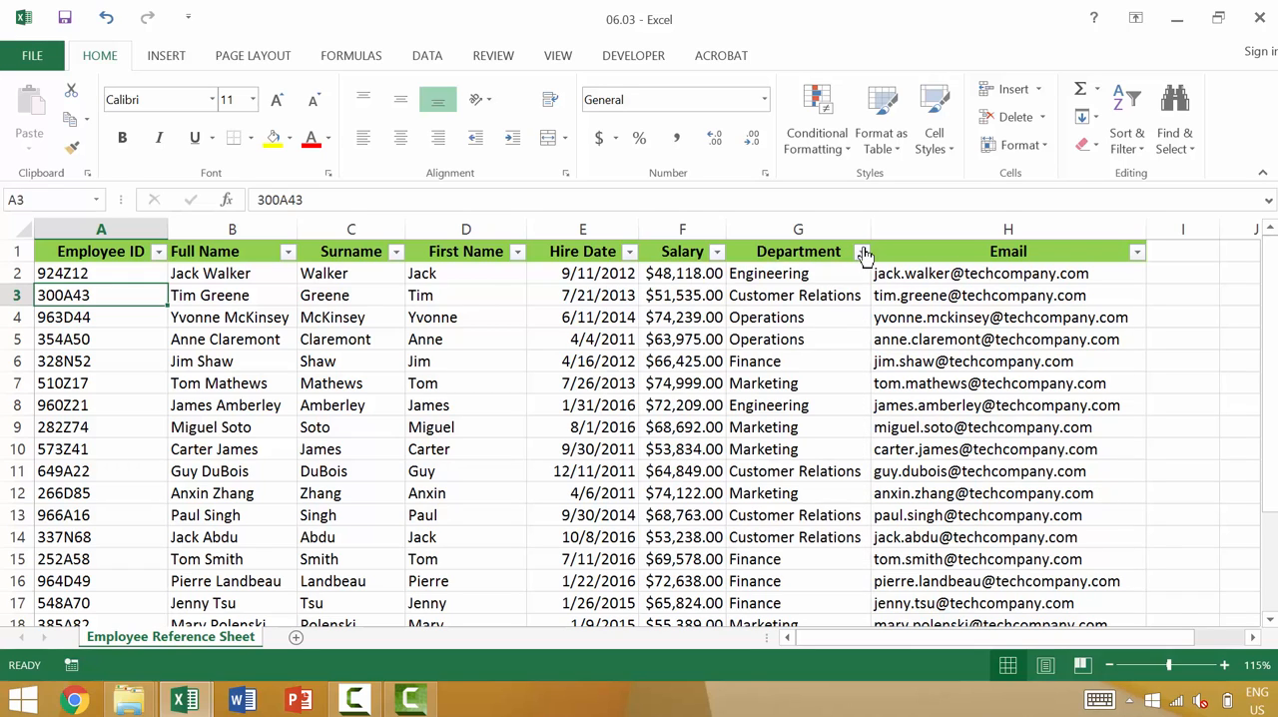
left_click(864, 255)
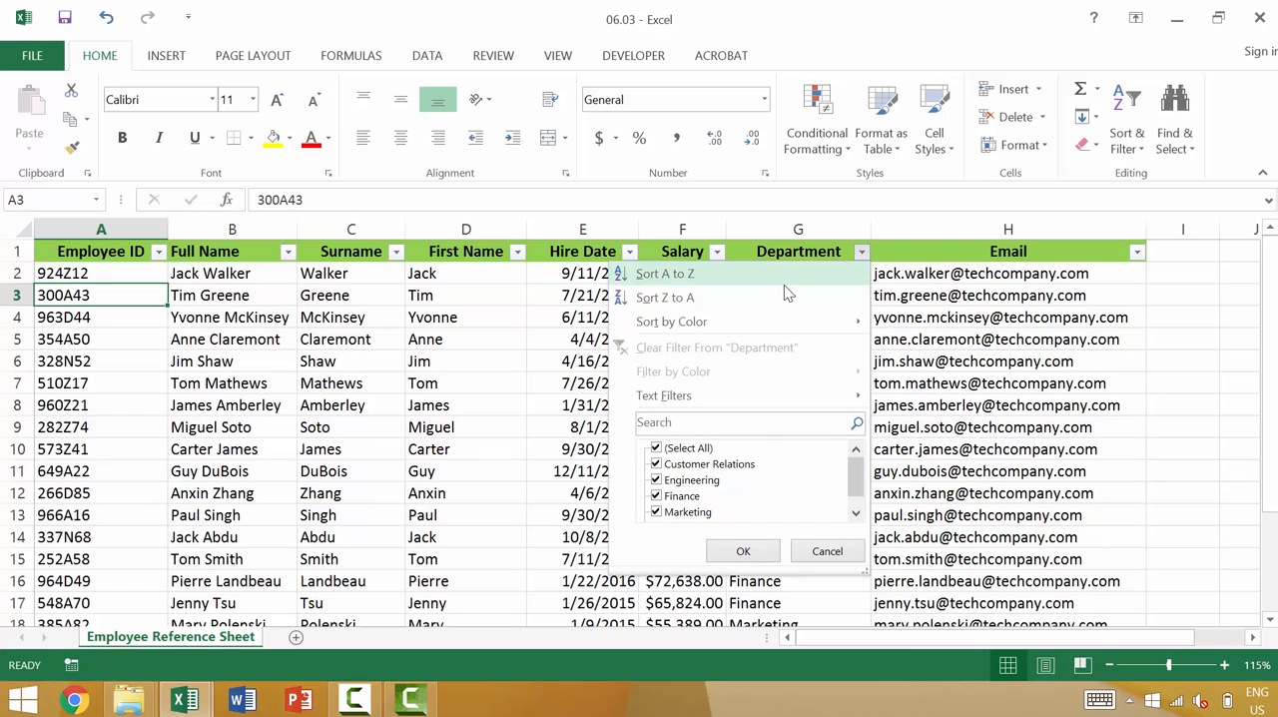
left_click(792, 273)
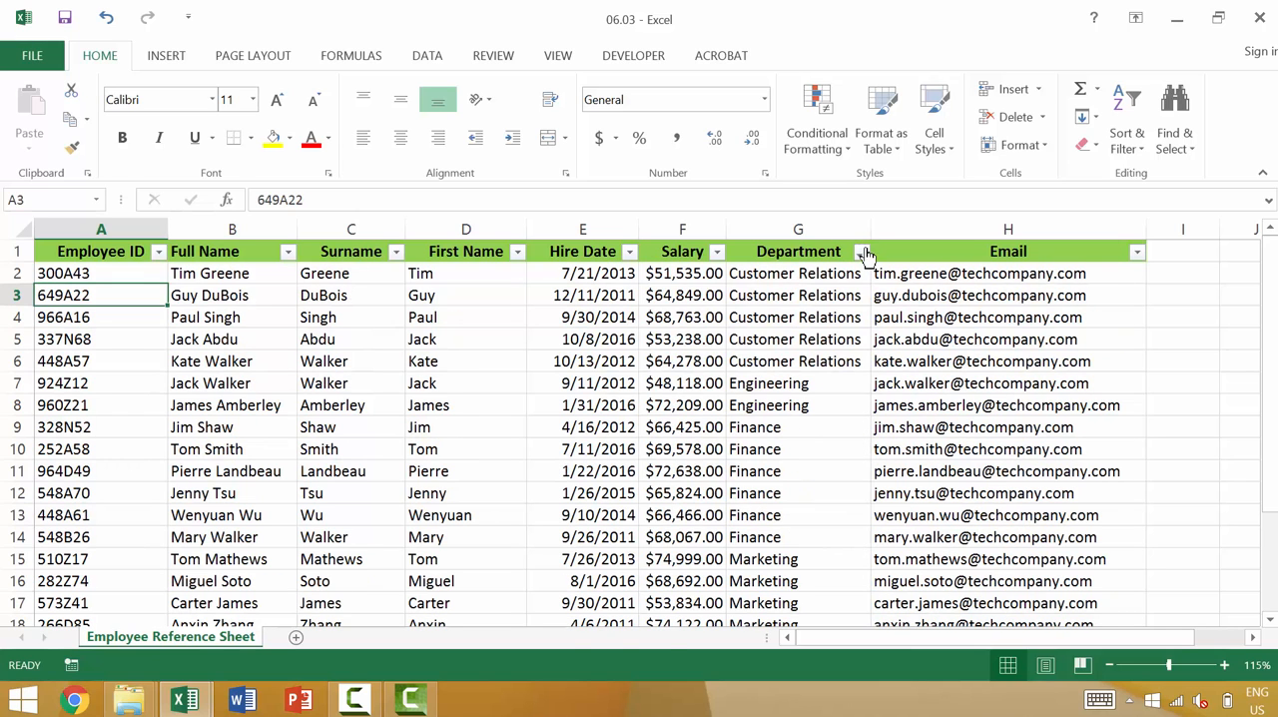
left_click(861, 252)
left_click(701, 295)
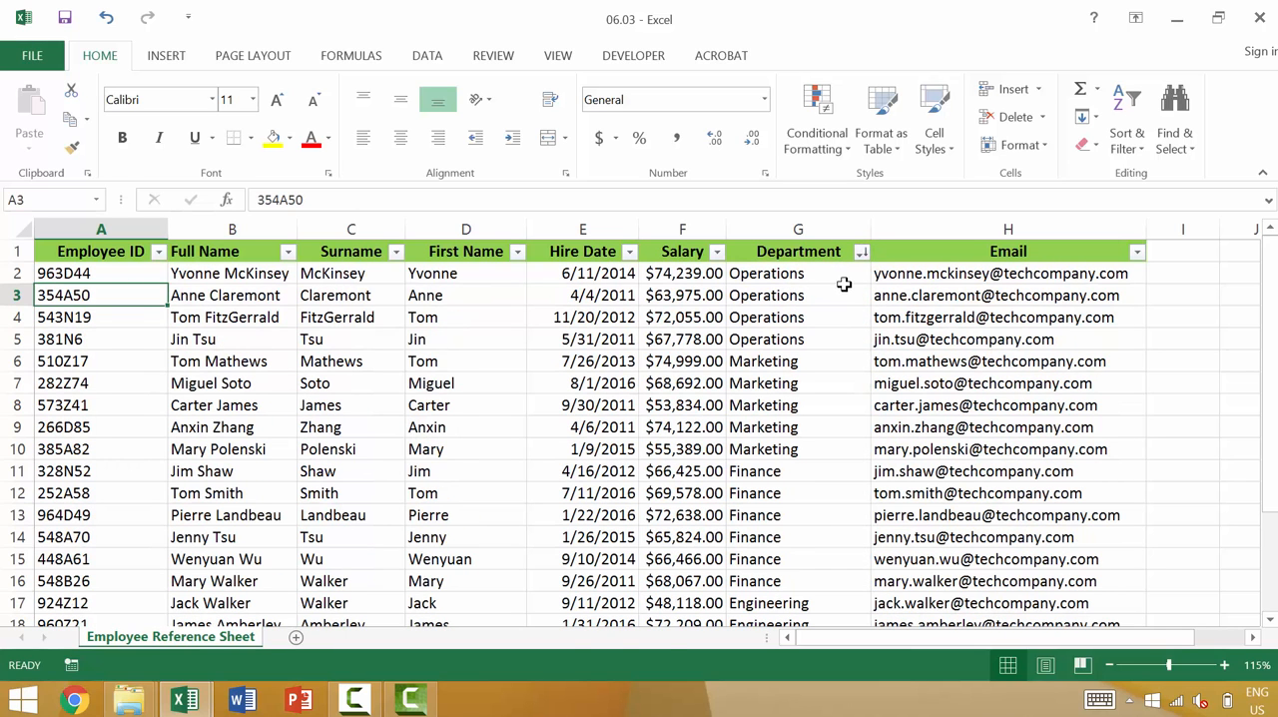
- Filter the Department column to show only Customer Relations and Finance
left_click(862, 254)
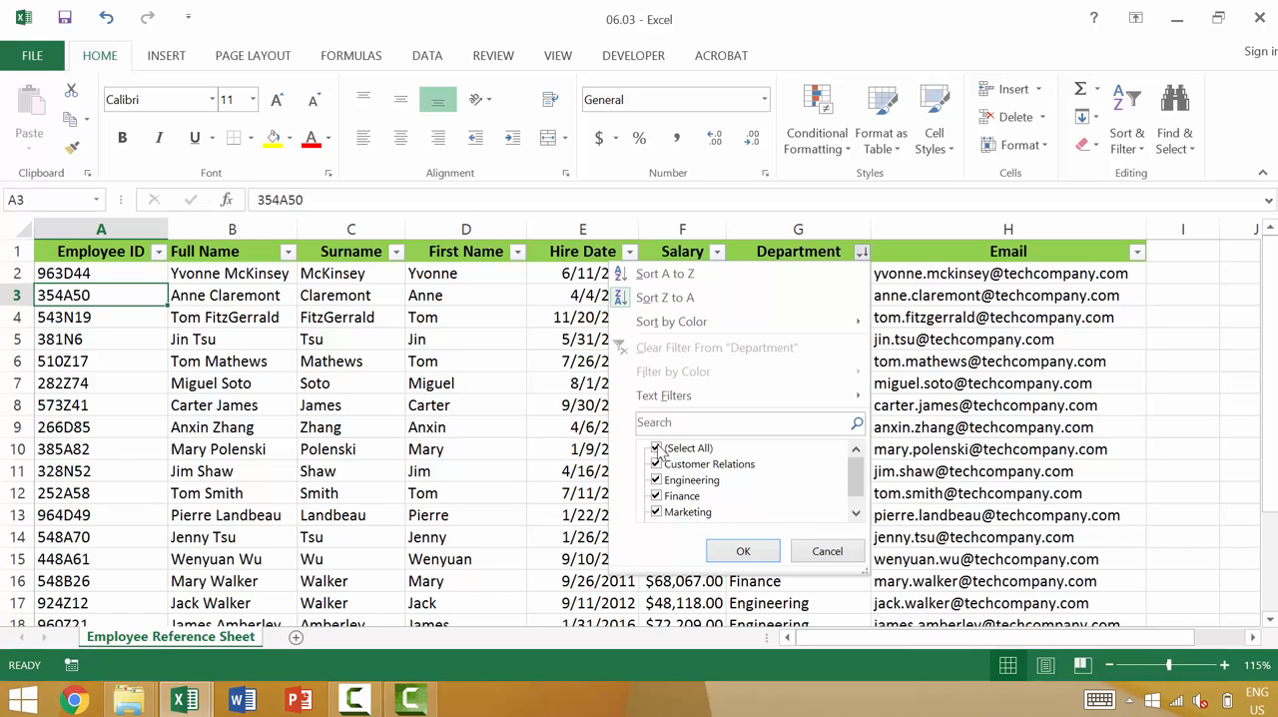
left_click(657, 450)
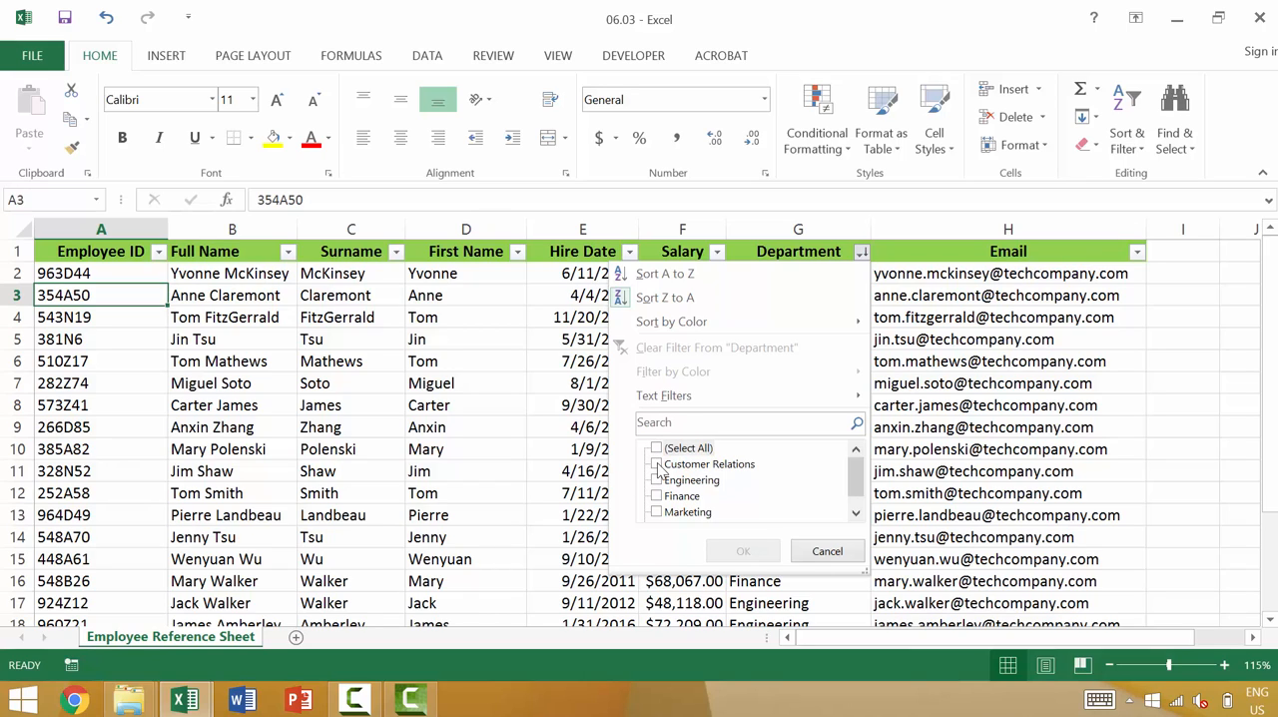
left_click(656, 464)
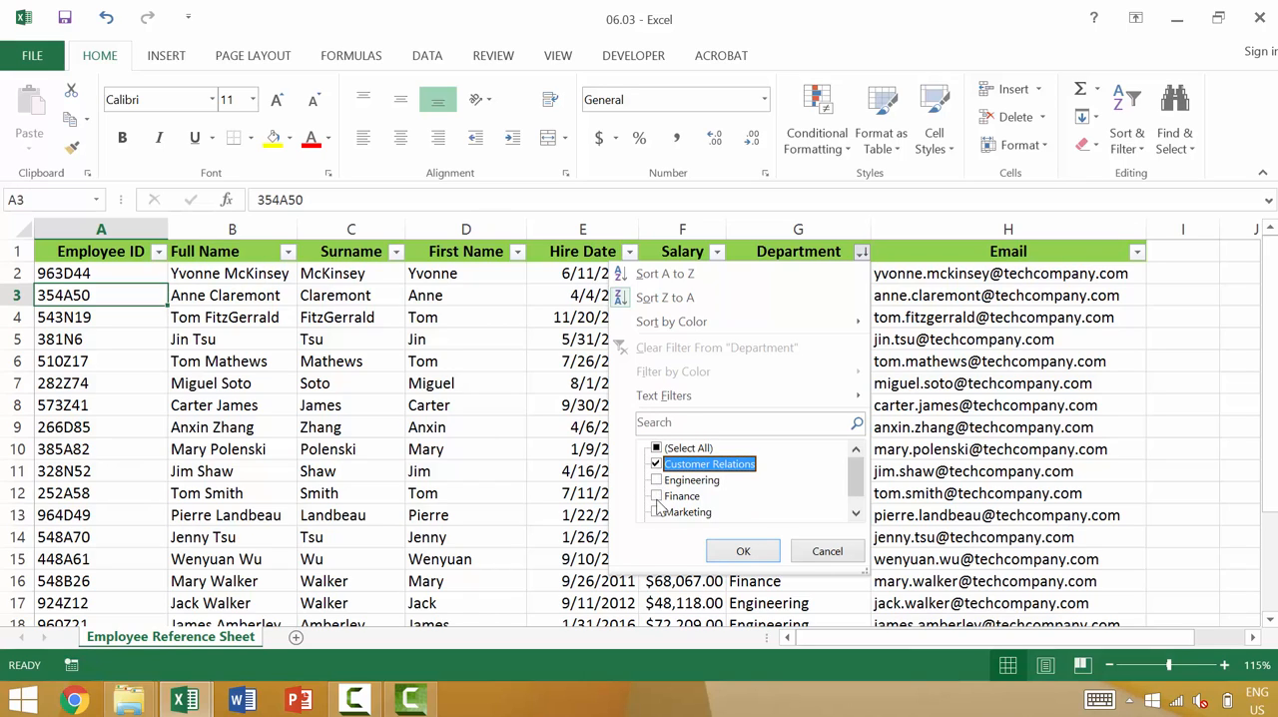
left_click(657, 496)
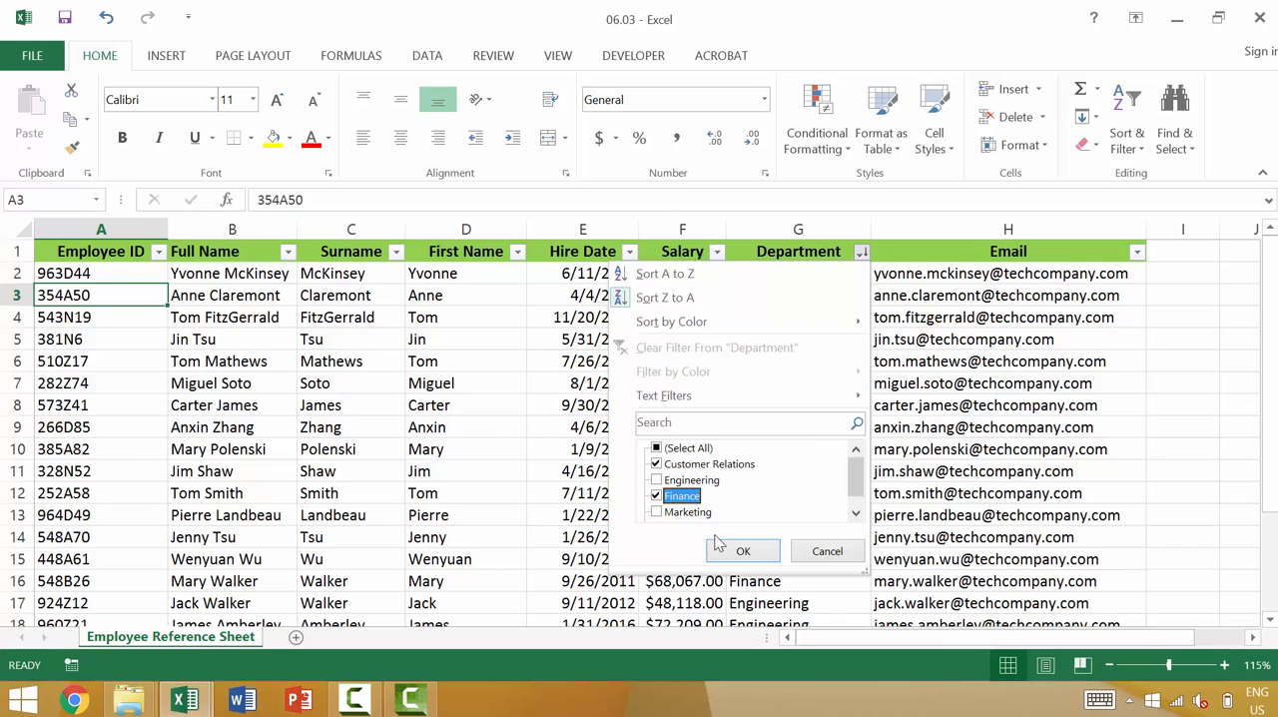
left_click(743, 551)
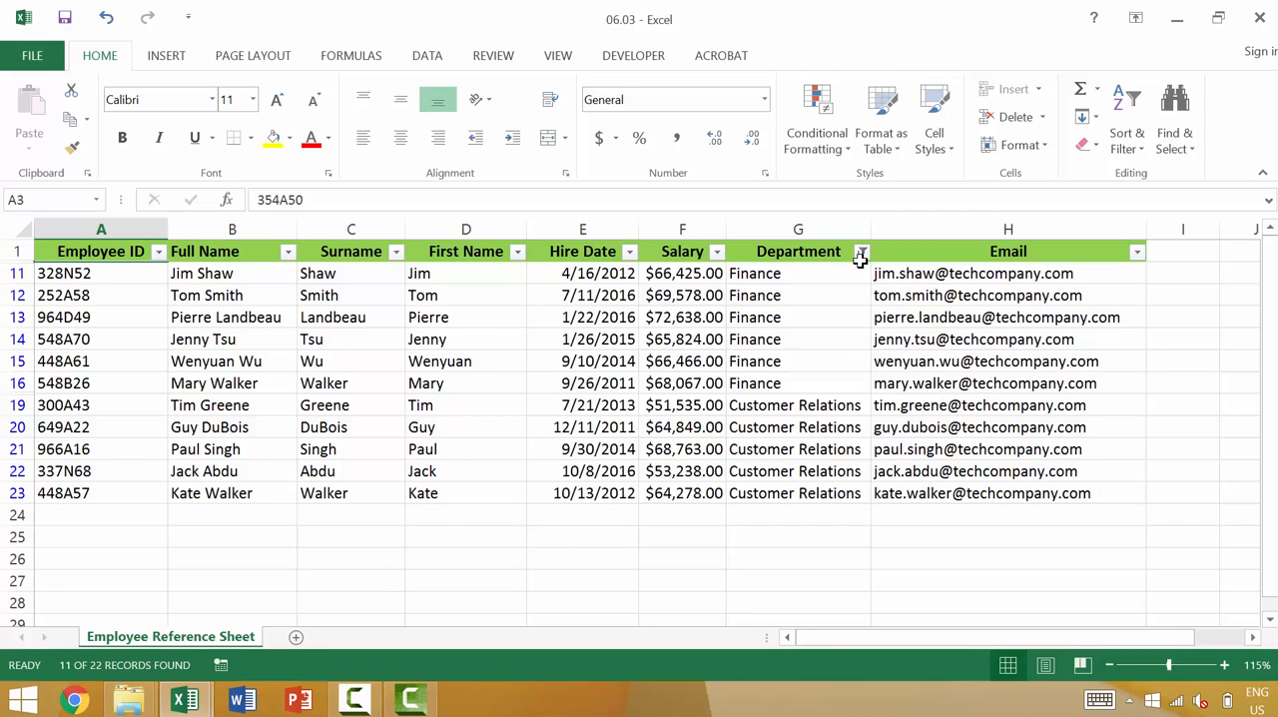
mouse_move(863, 266)
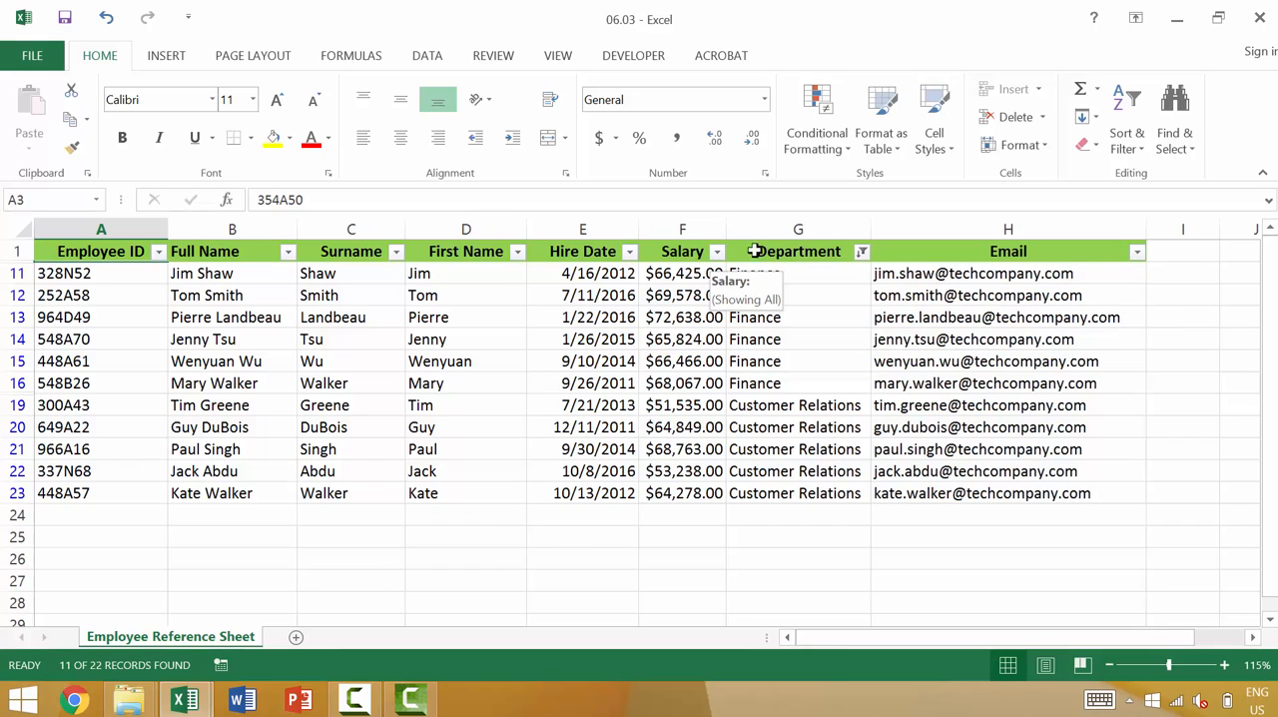
left_click(804, 256)
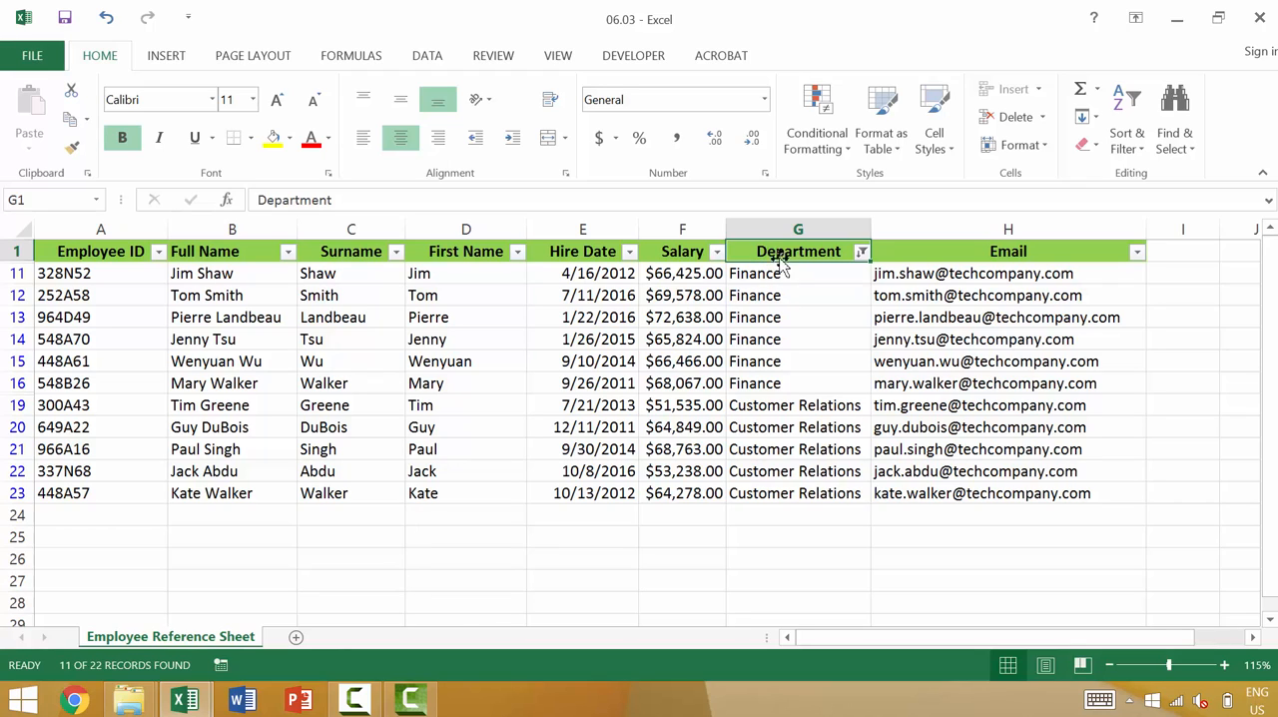
left_click(716, 255)
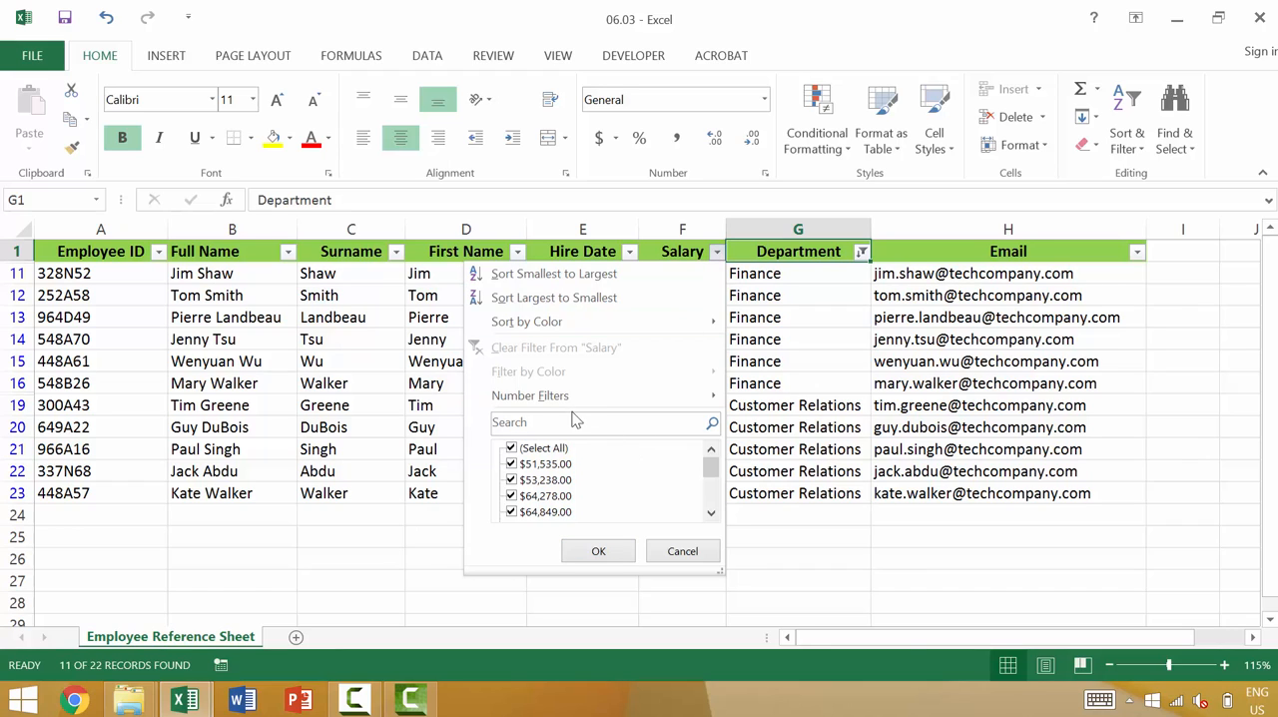
mouse_move(576, 406)
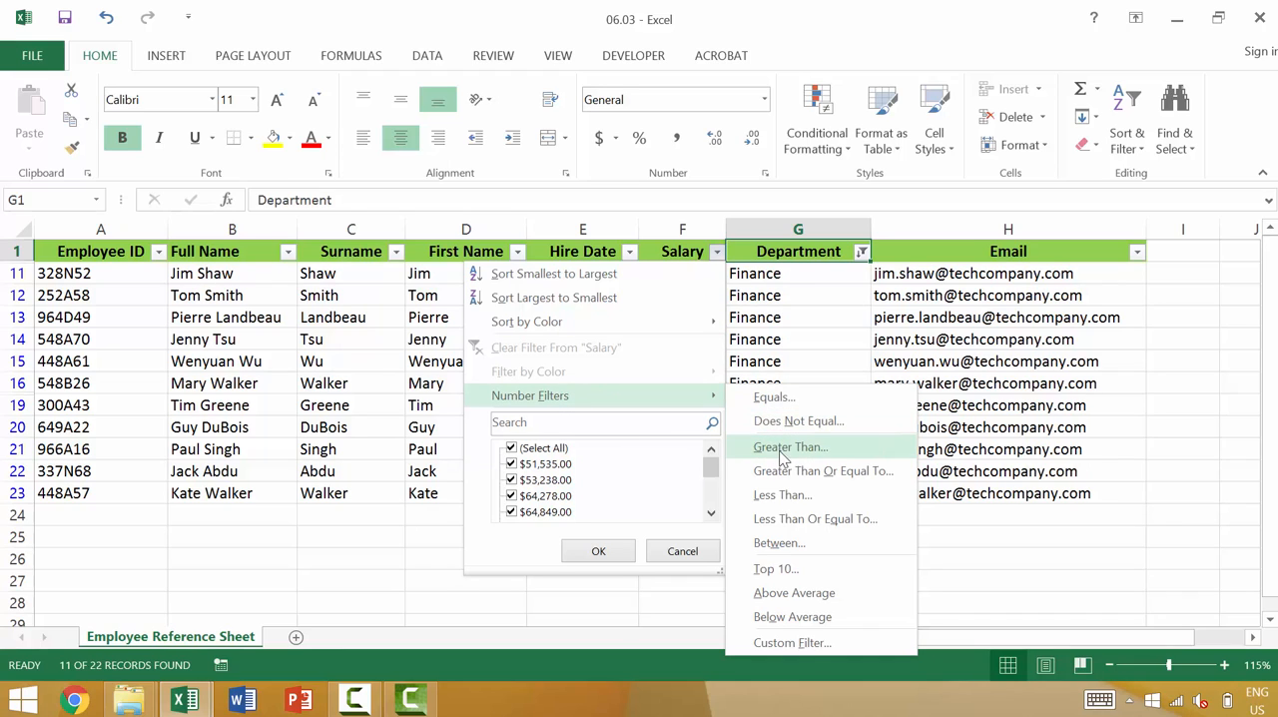
left_click(761, 345)
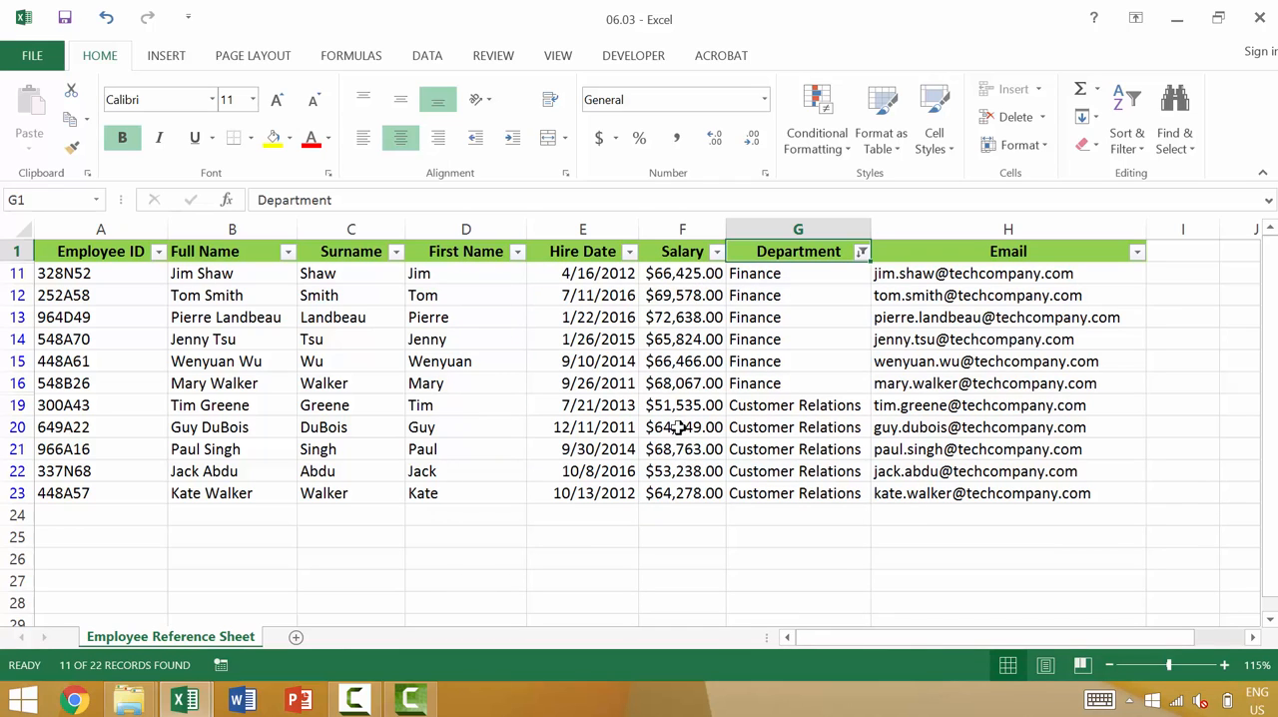
- Apply a number filter to the Salary column showing only values greater than 65000
left_click(716, 252)
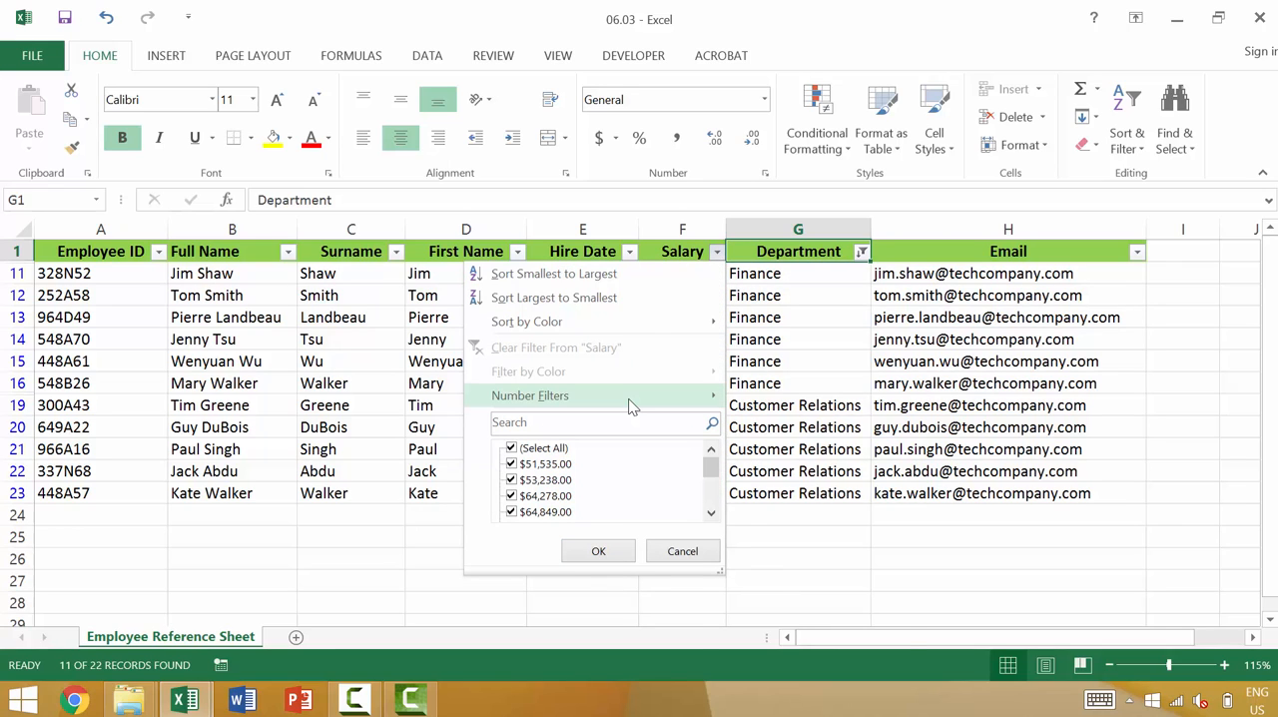
mouse_move(639, 405)
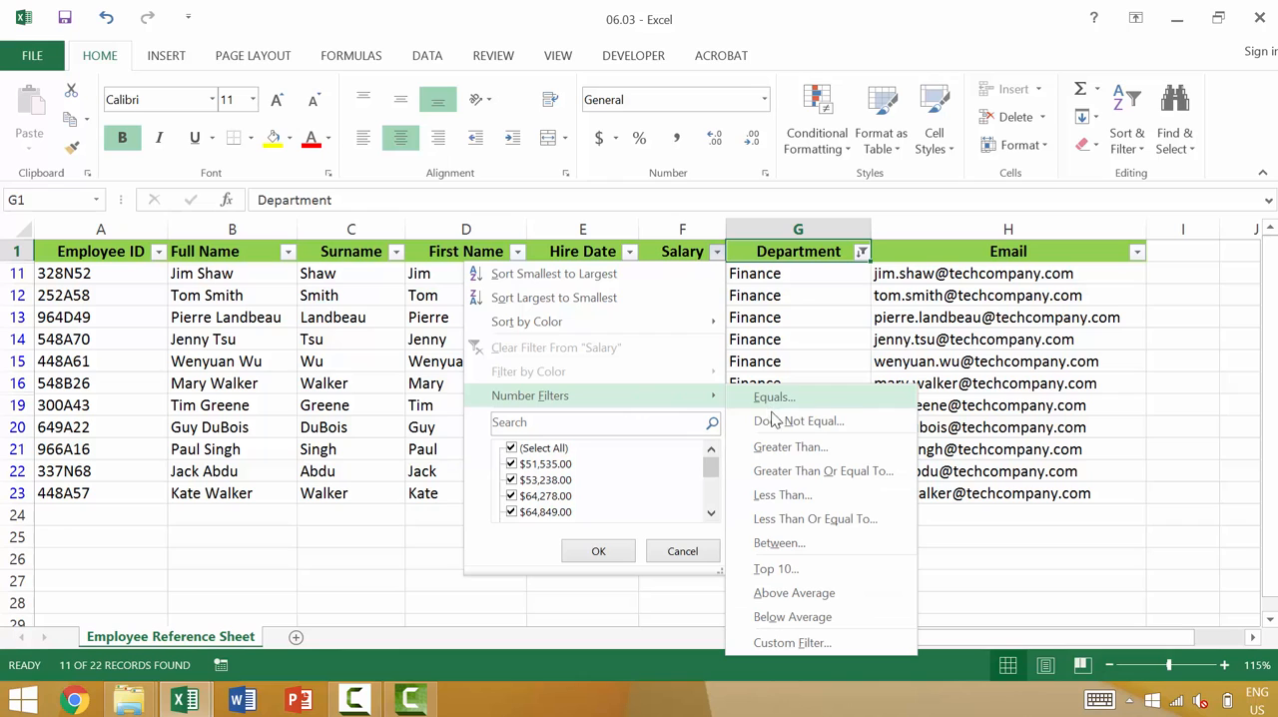
left_click(780, 447)
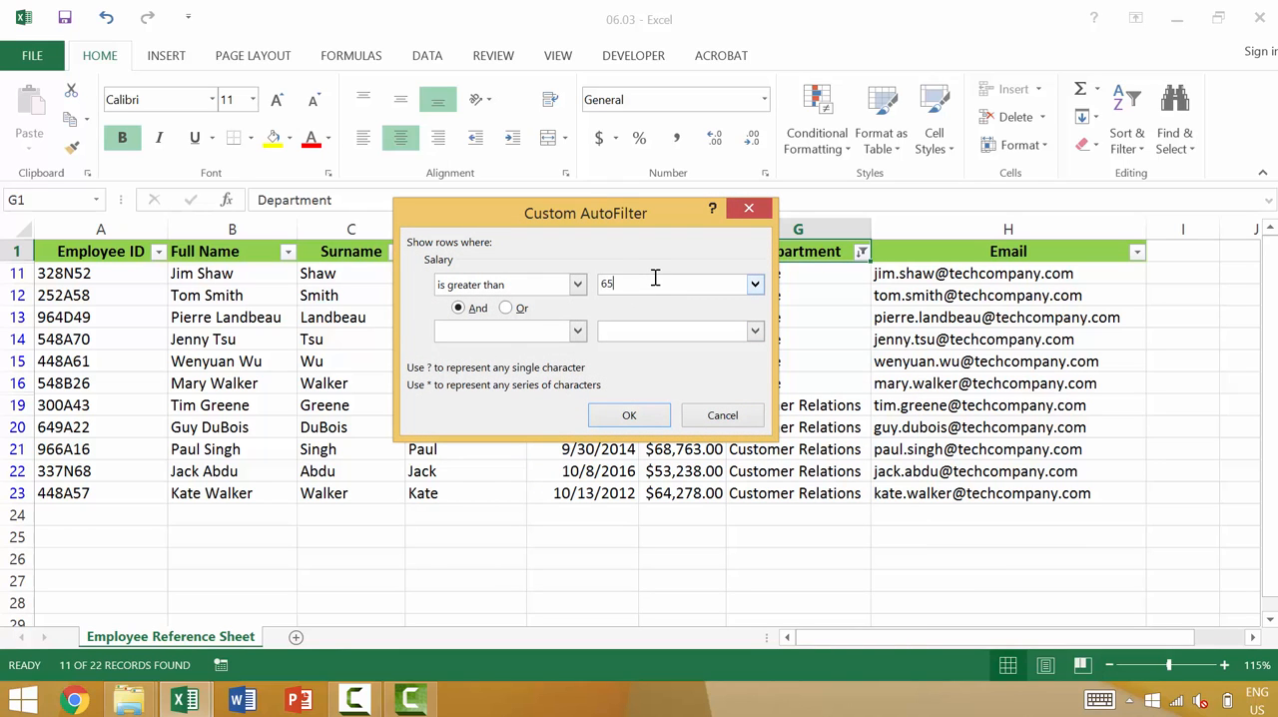
left_click(629, 416)
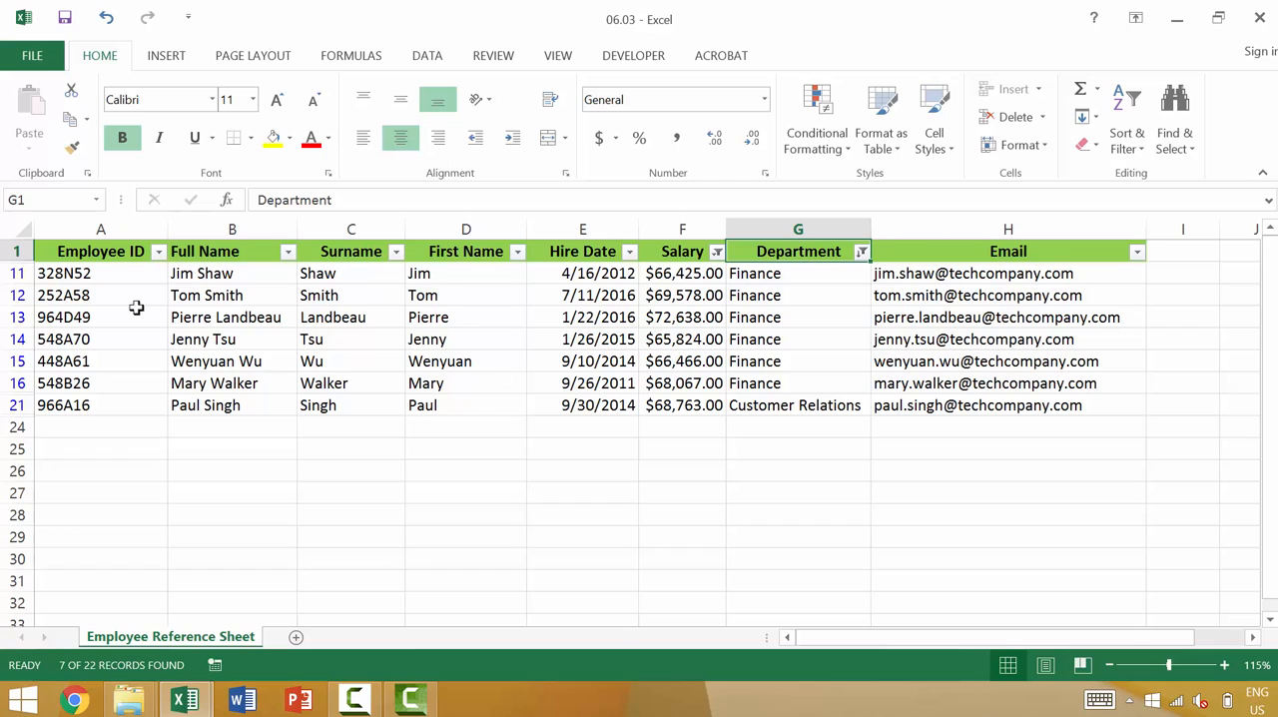
left_click(96, 281)
left_click(94, 297)
left_click(92, 338)
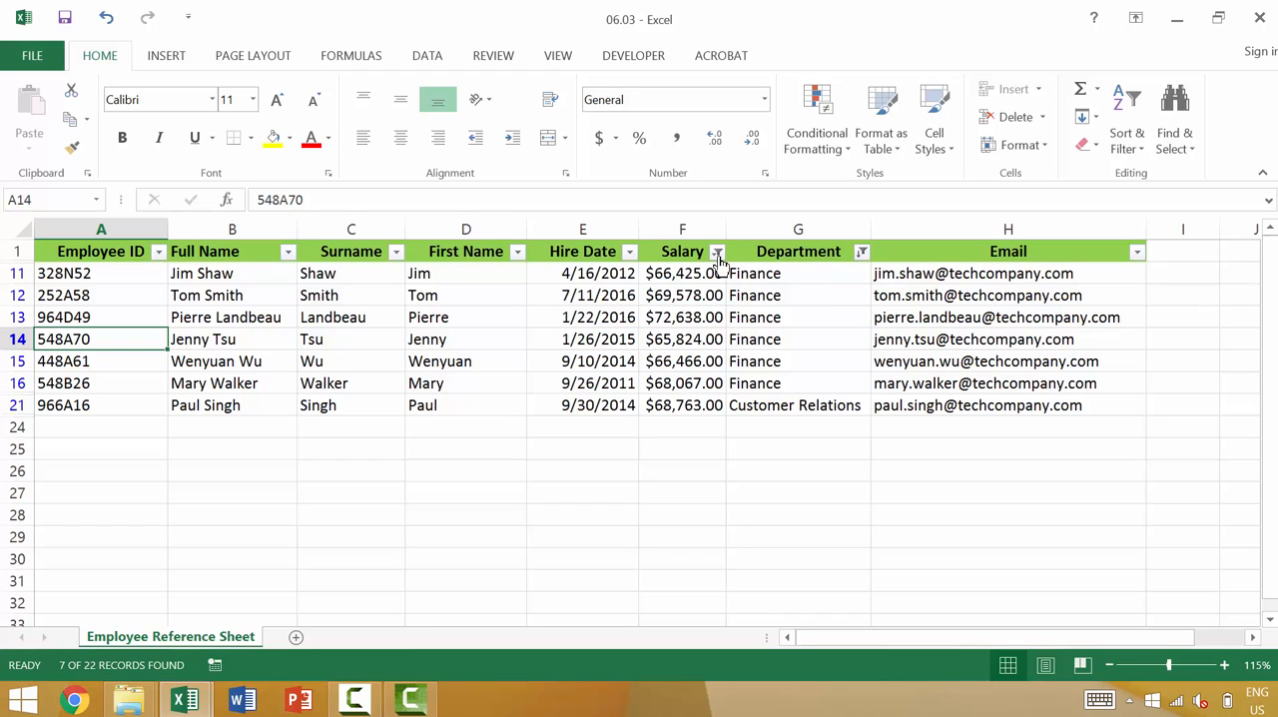
- Clear the filter from the Salary column, leaving the Department filter in place
mouse_move(719, 261)
left_click(718, 255)
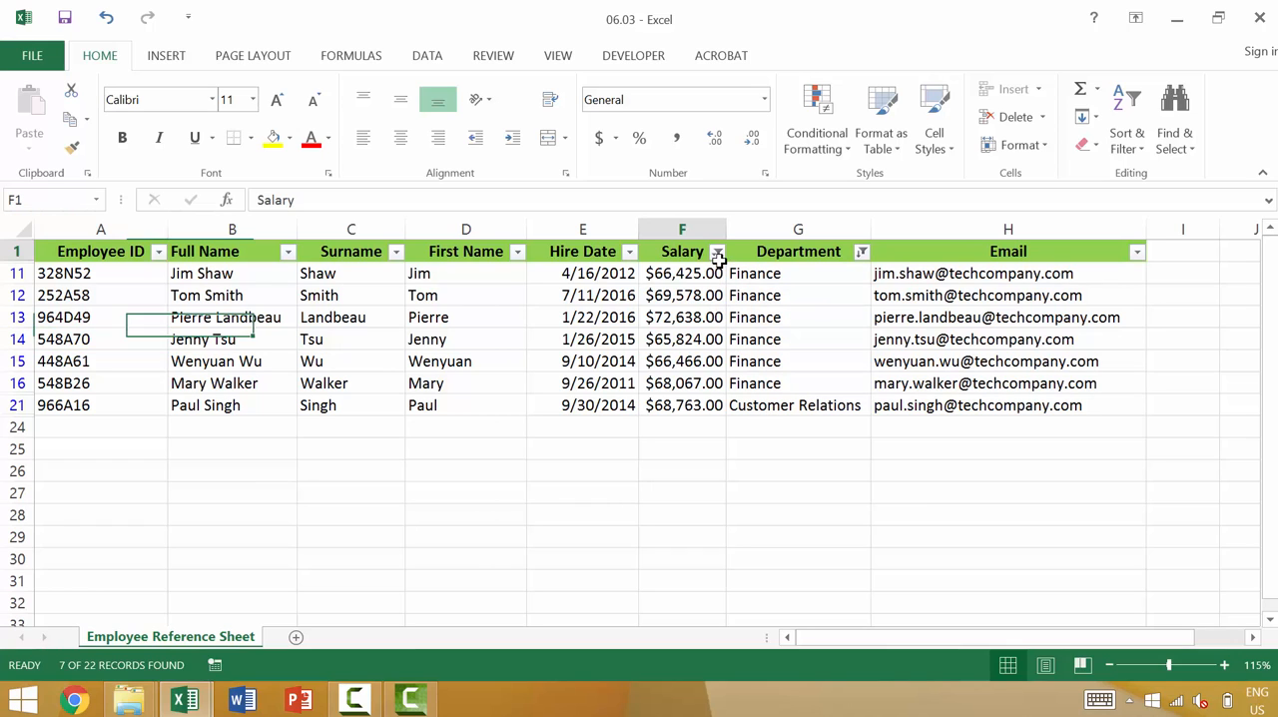
left_click(718, 254)
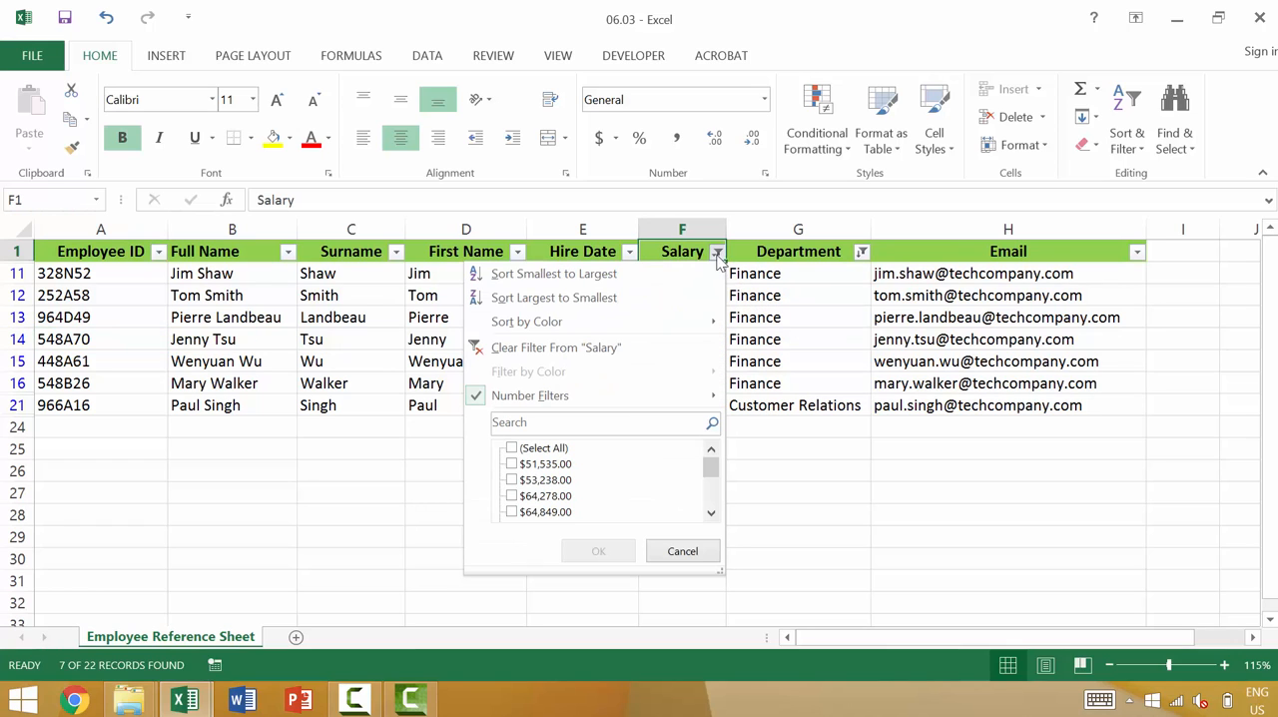
left_click(596, 359)
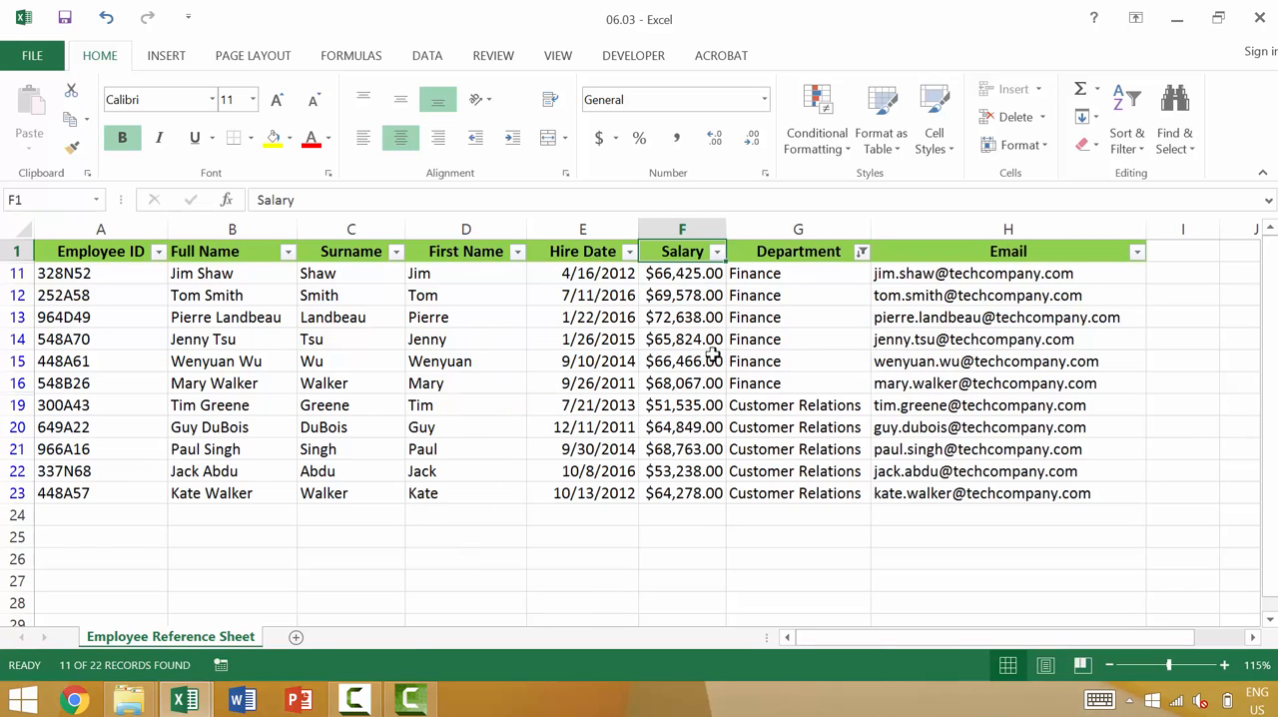
- Clear all filters from the employee sheet and turn off the filter controls in the header row
left_click(1129, 160)
left_click(1145, 280)
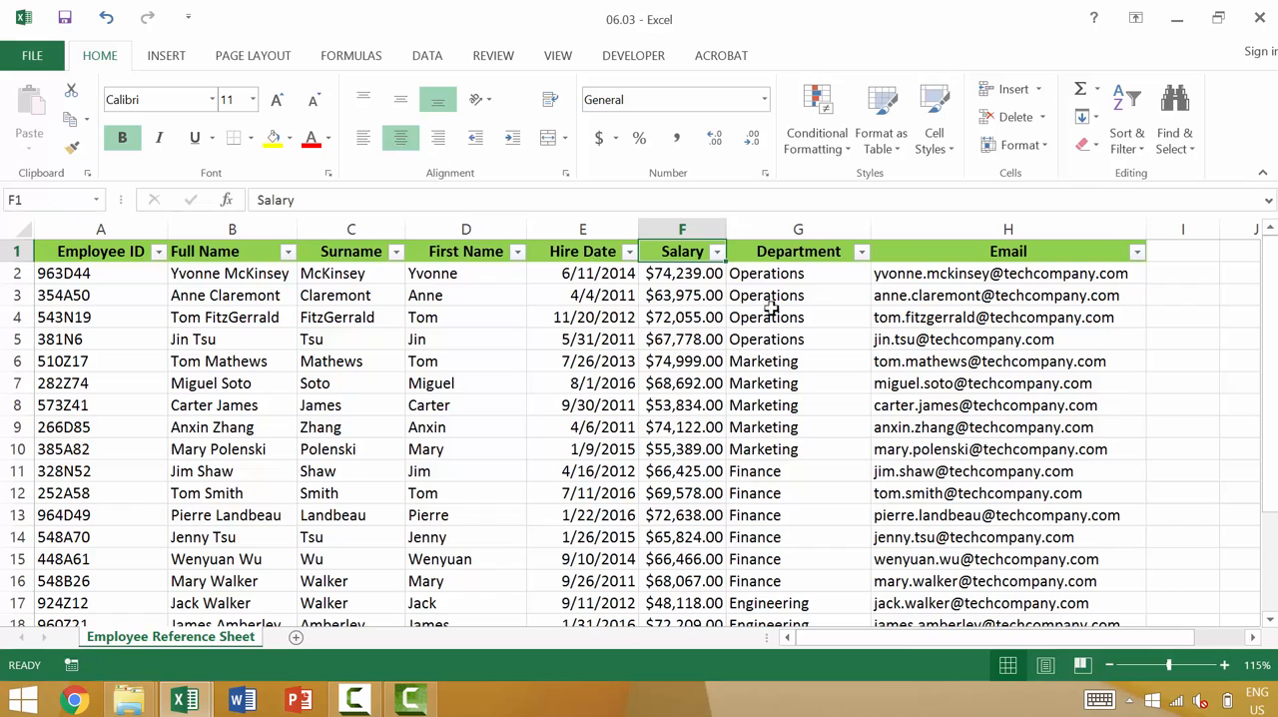
left_click(765, 250)
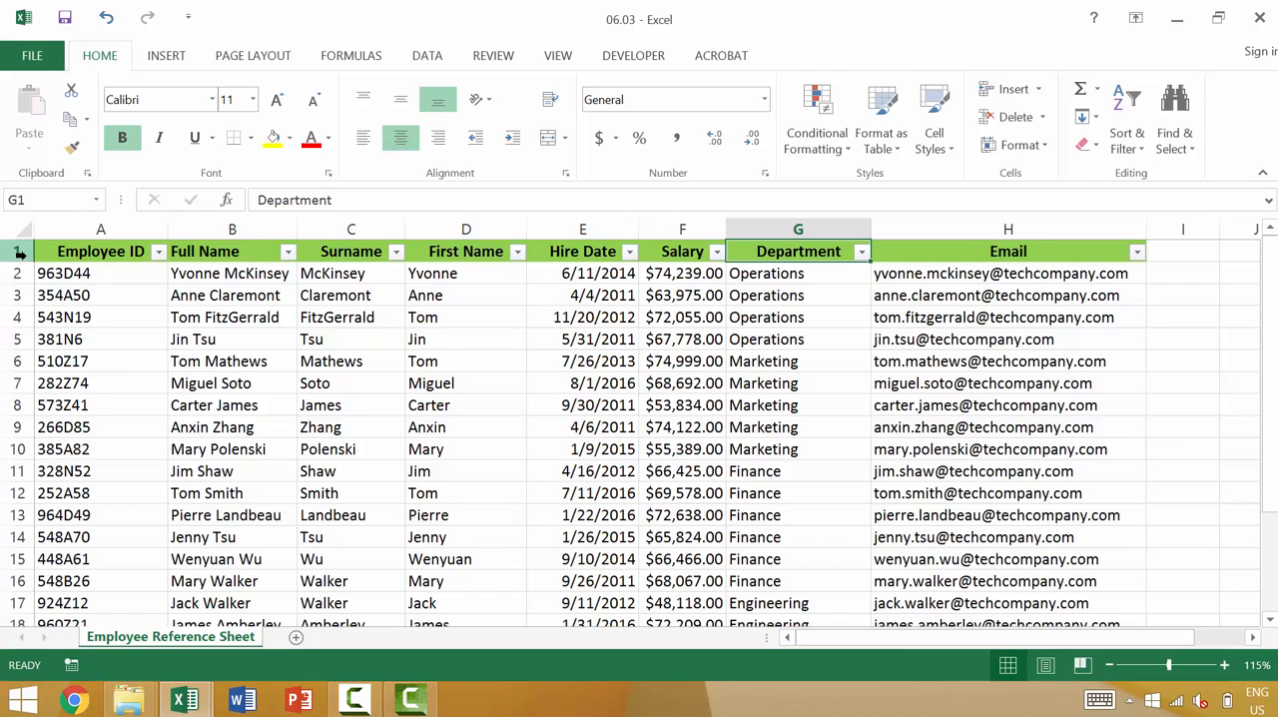
left_click(1126, 143)
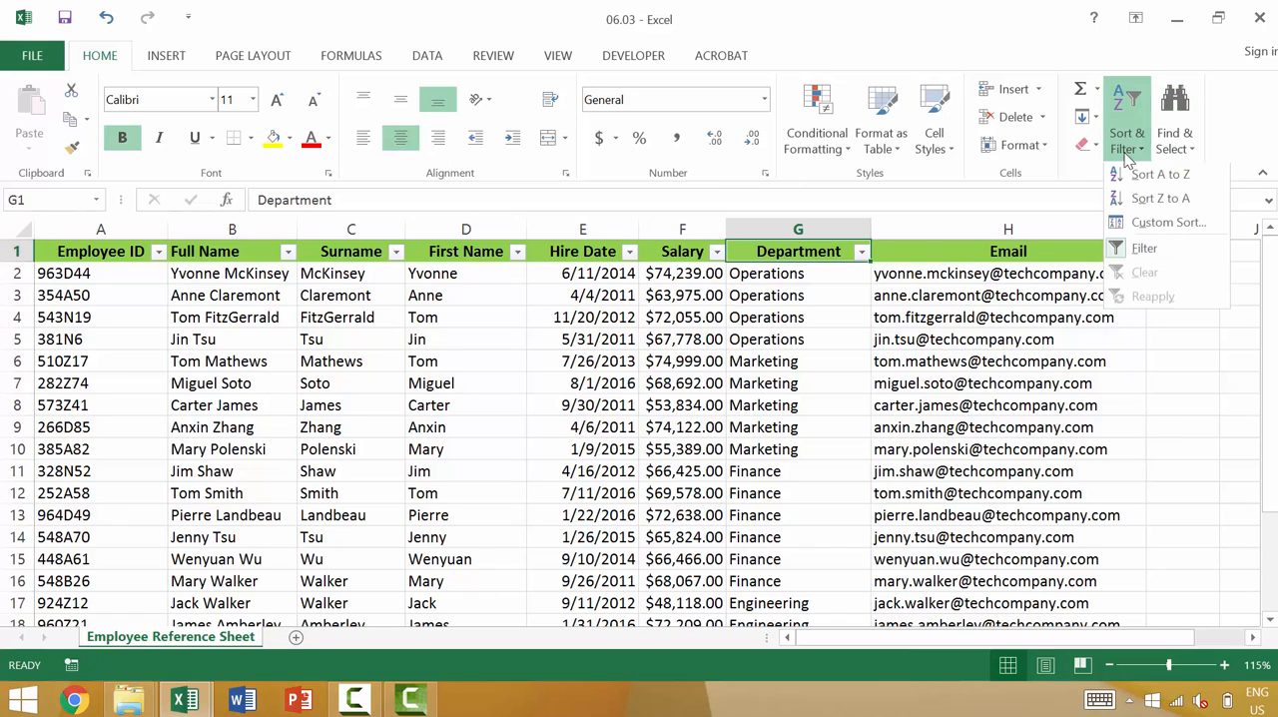
left_click(1140, 253)
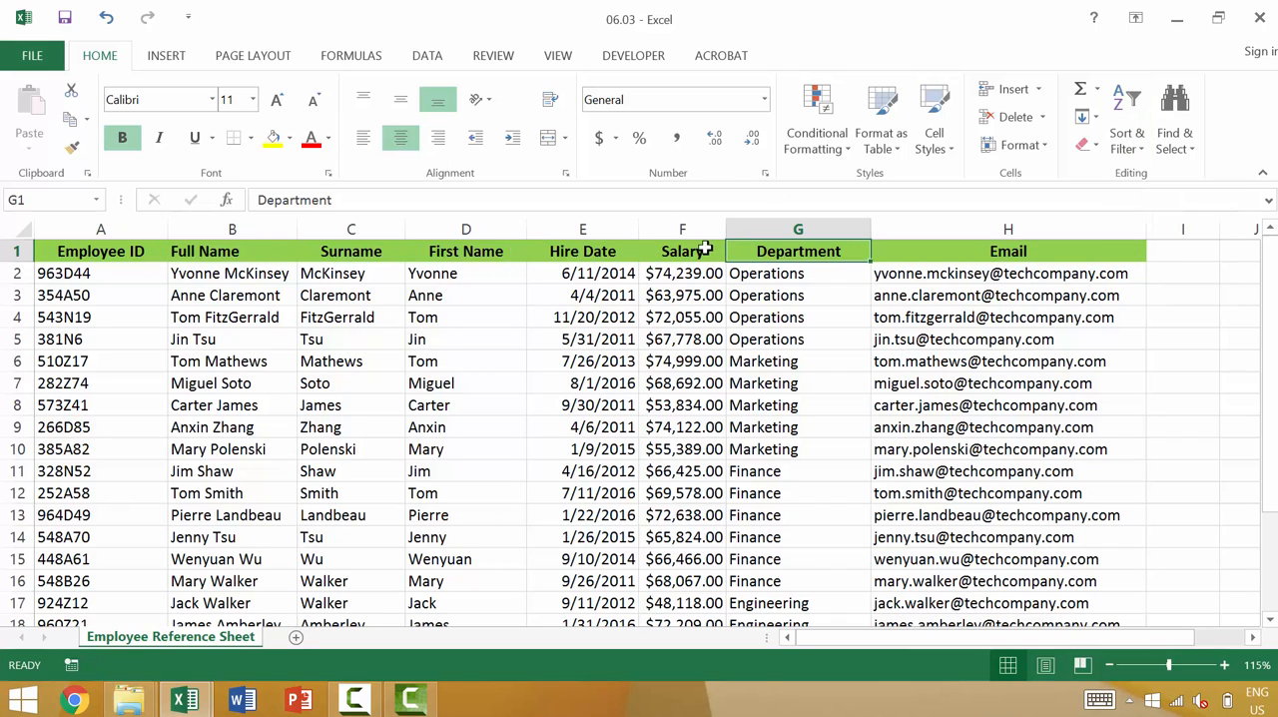
- Turn the filter controls back on for the header row, starting from the Employee ID header in A1
left_click(644, 454)
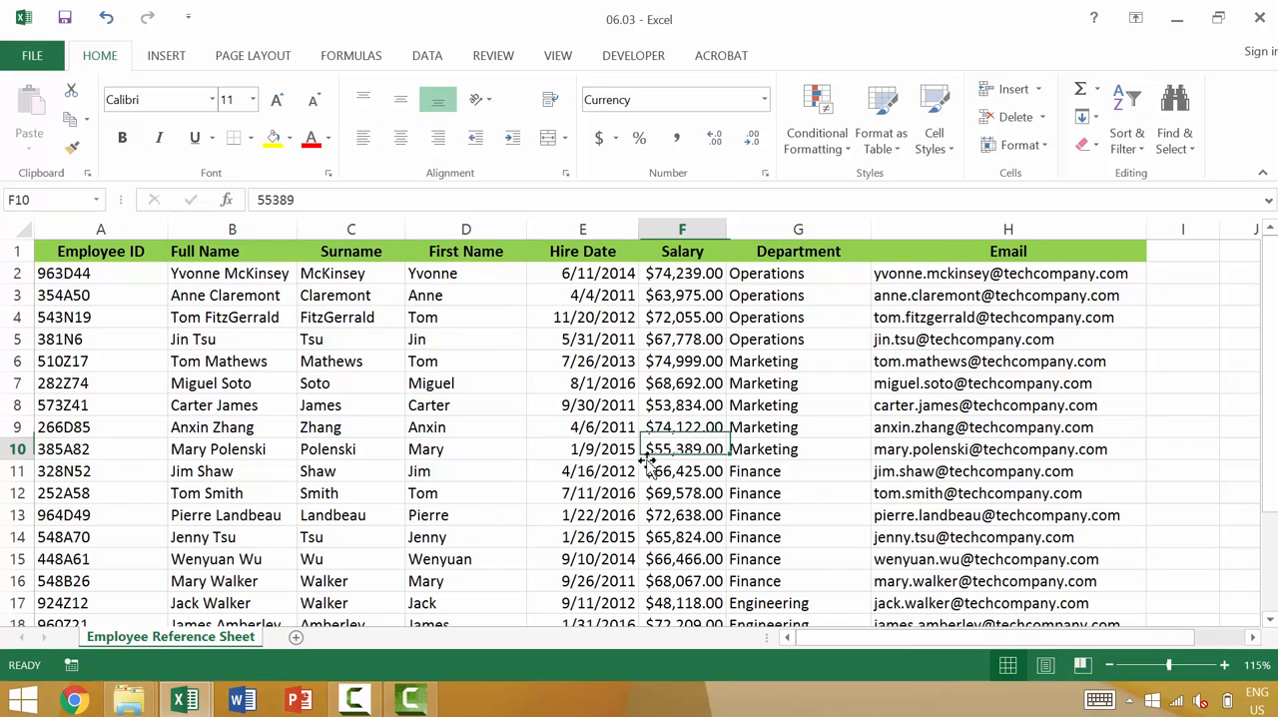
left_click(125, 251)
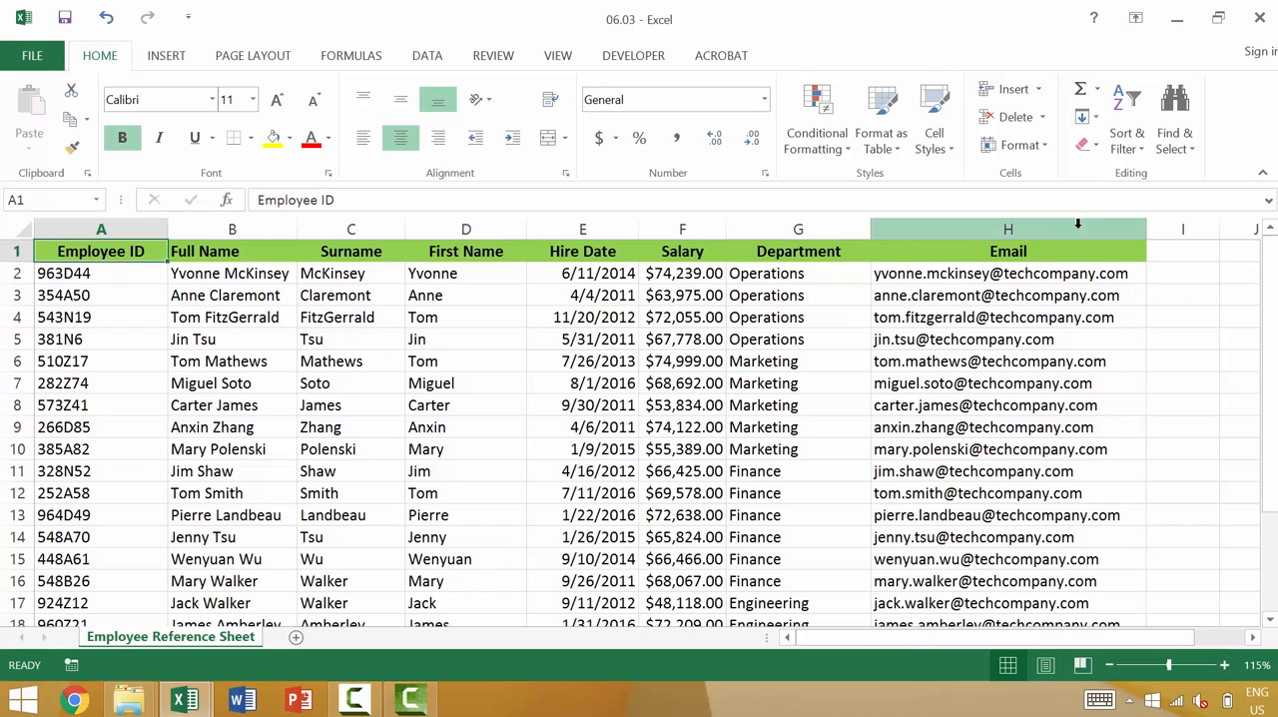
left_click(1124, 135)
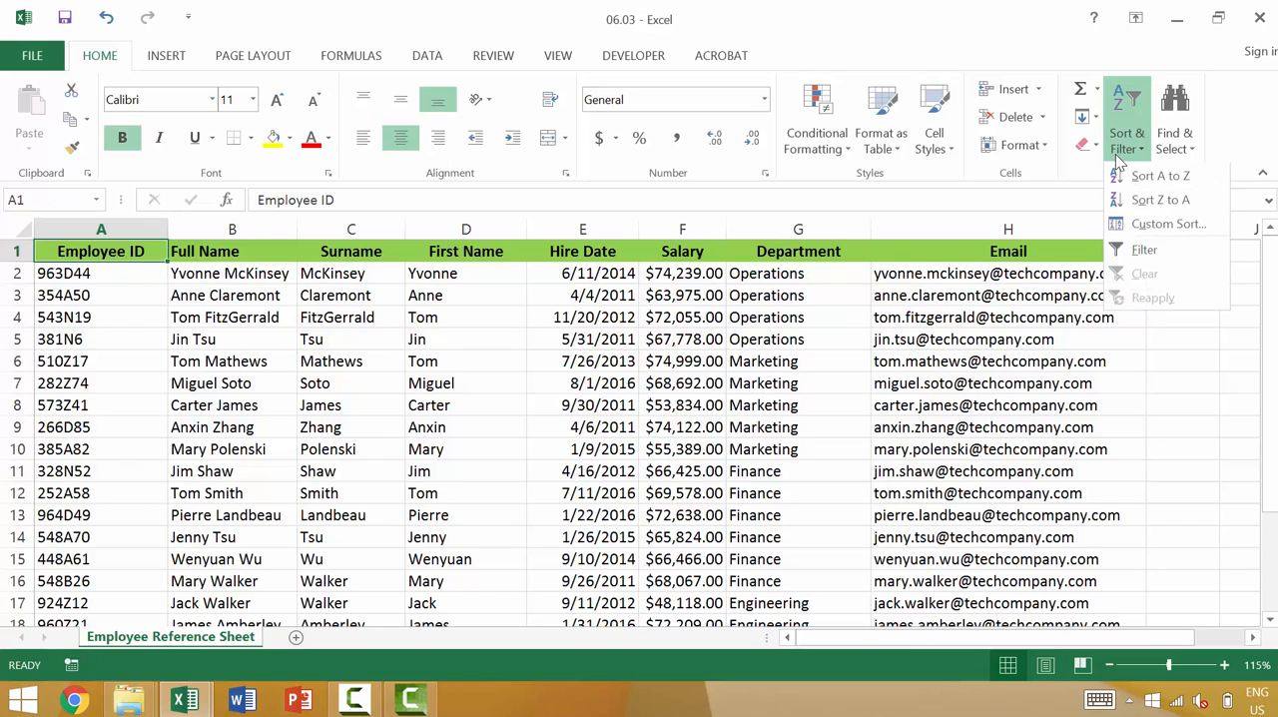
left_click(1144, 249)
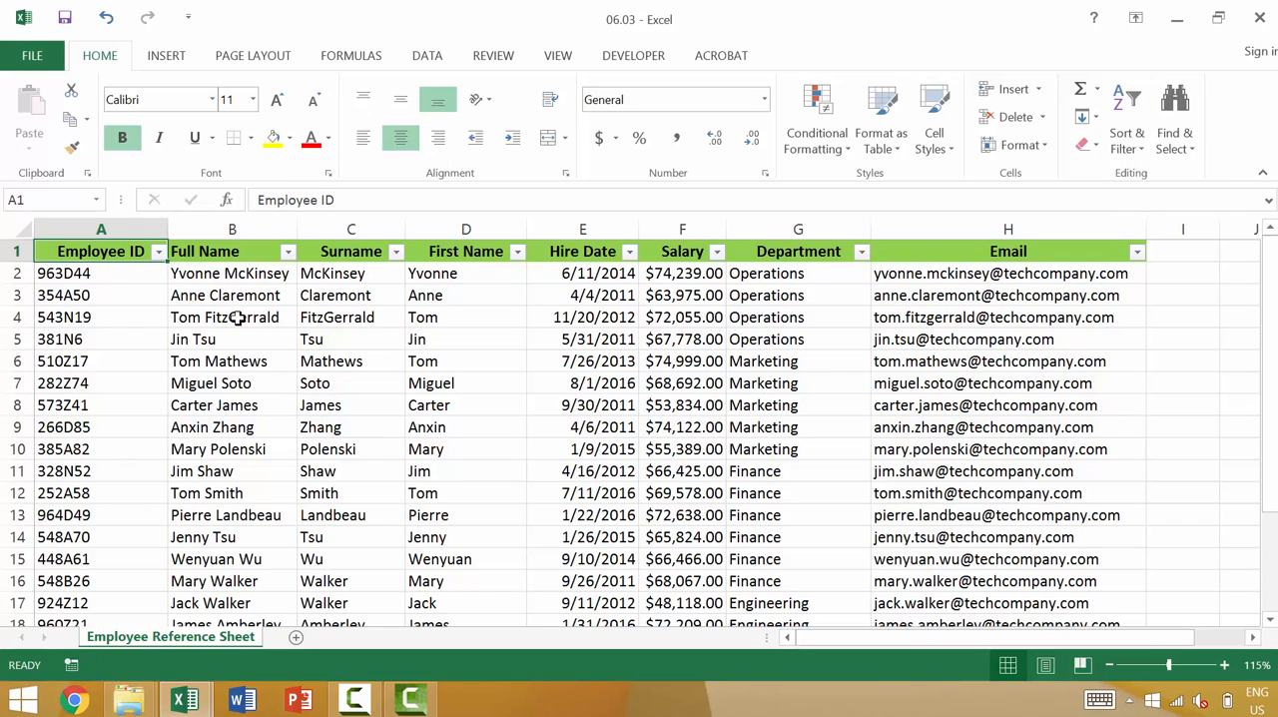
- Sort the rows by Department from A to Z, and re-sort them from Z to A
left_click(861, 252)
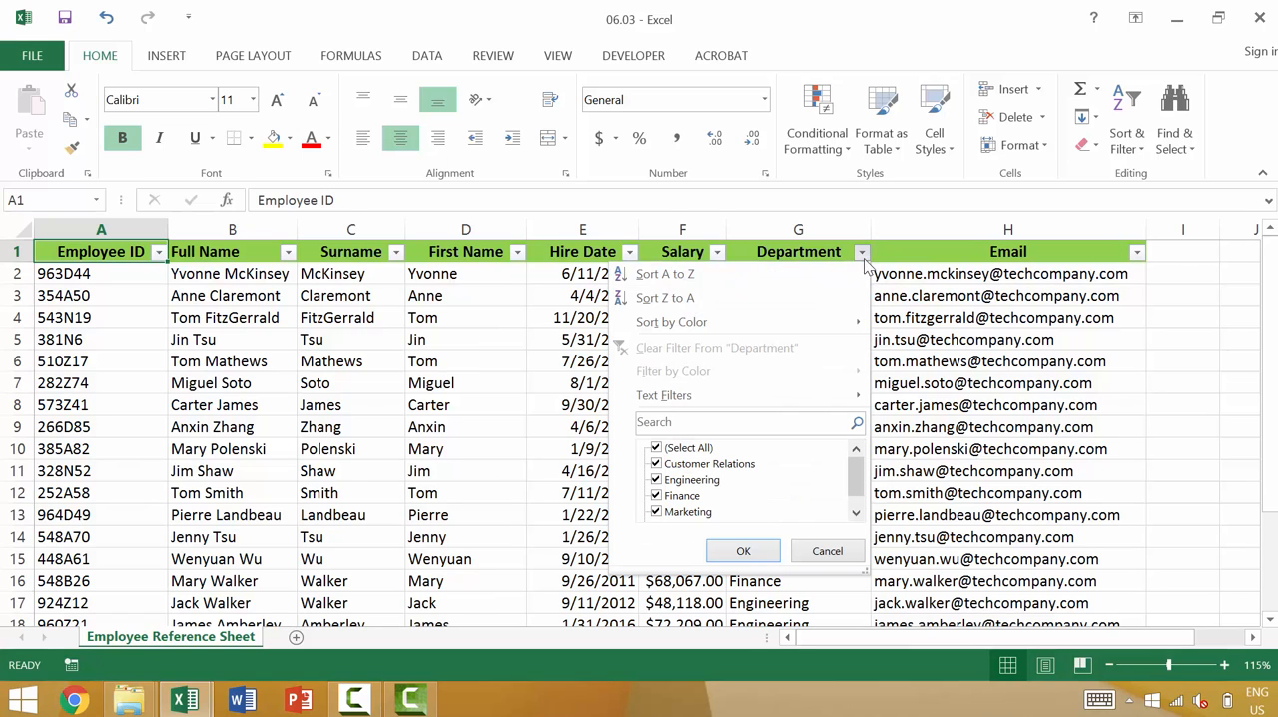
left_click(809, 274)
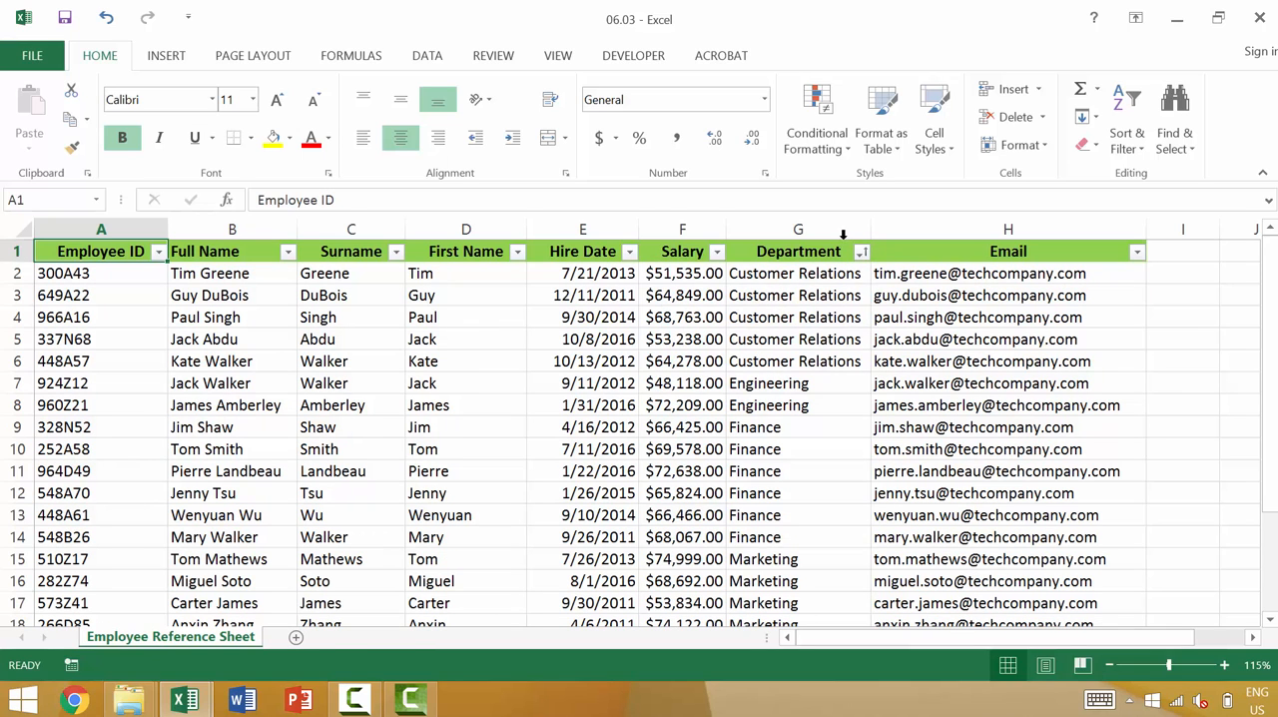
left_click(861, 252)
left_click(815, 300)
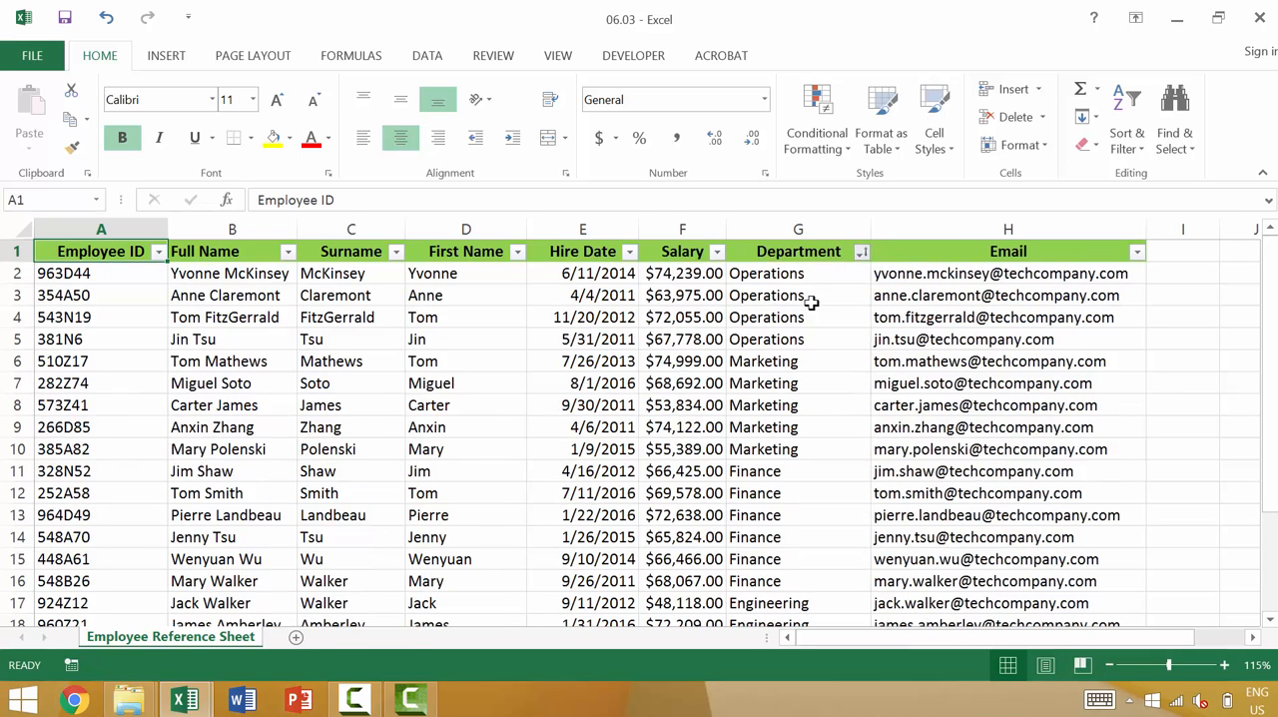
- Filter the Department column to show only Customer Relations and Finance
left_click(861, 251)
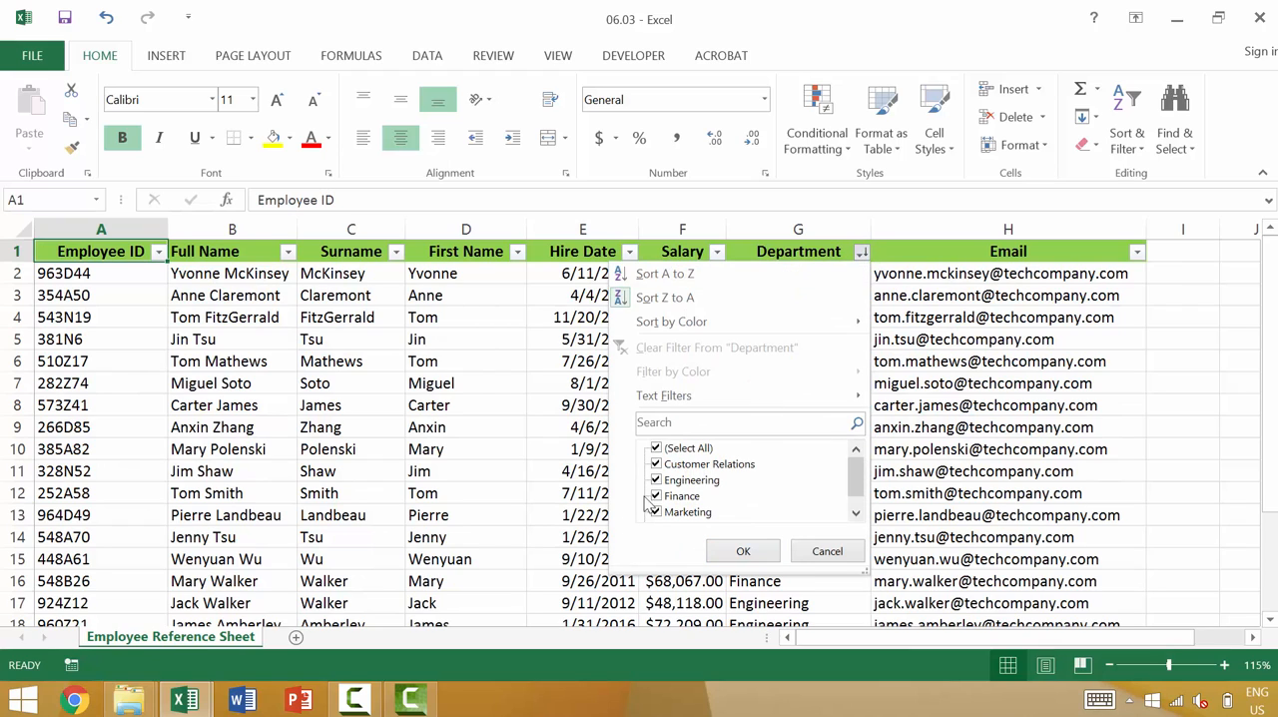
left_click(656, 449)
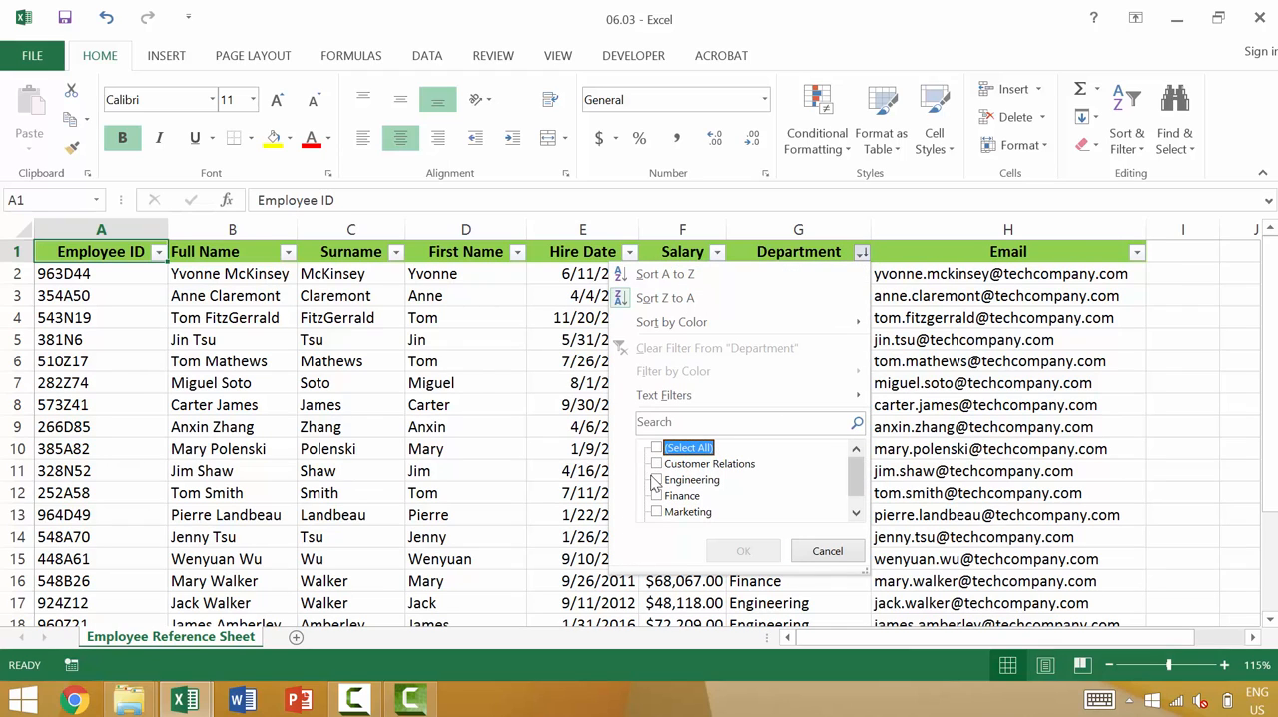
left_click(656, 465)
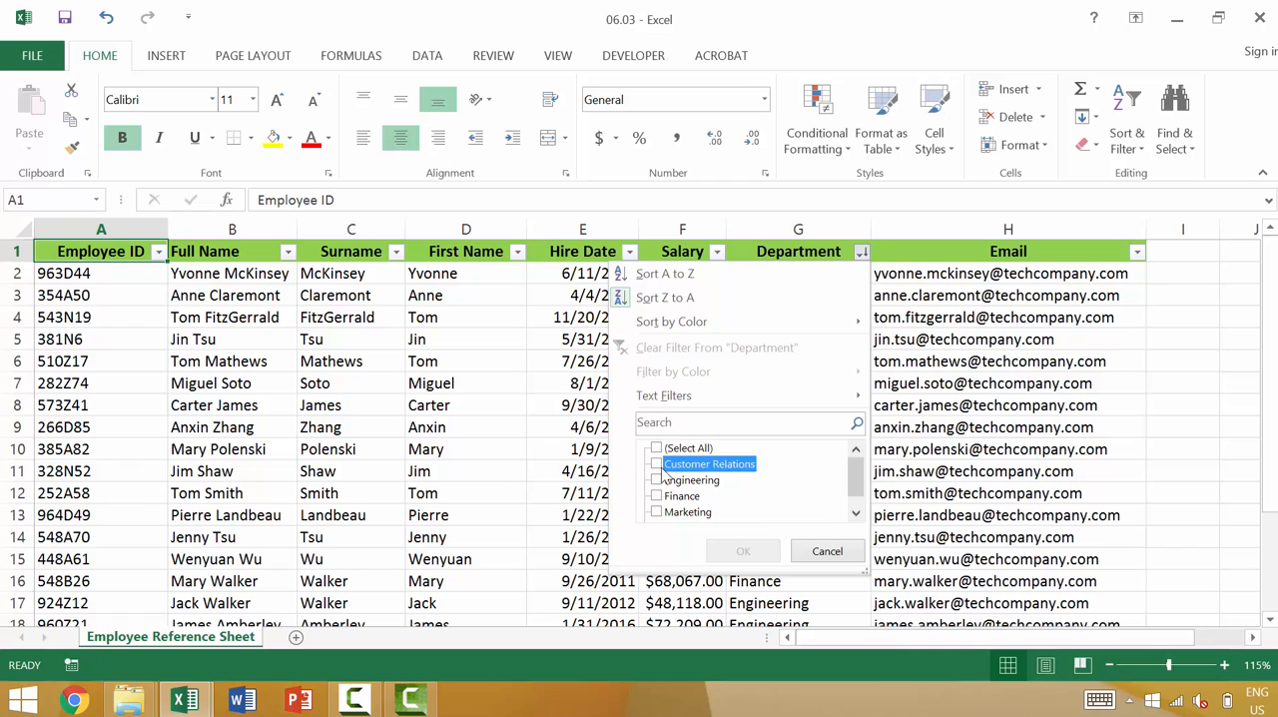
left_click(656, 496)
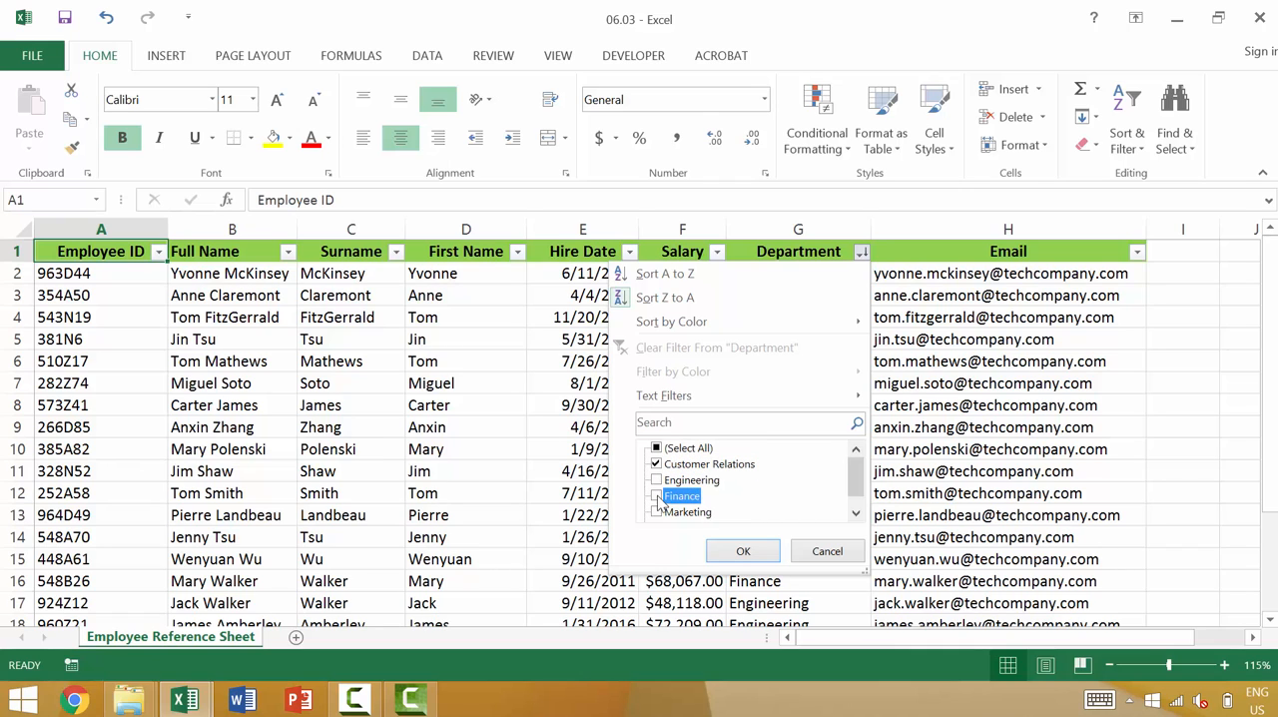
left_click(744, 552)
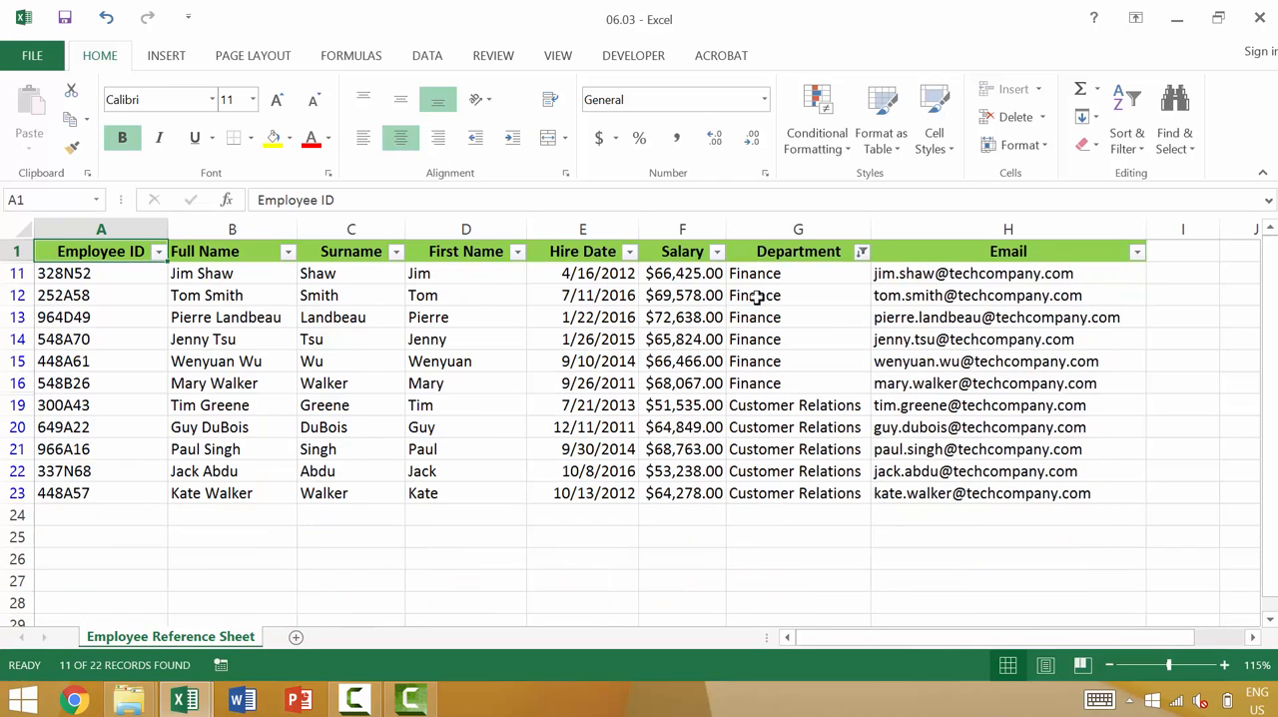
- Apply a Greater Than number filter of 65000 to the Salary column
left_click(718, 253)
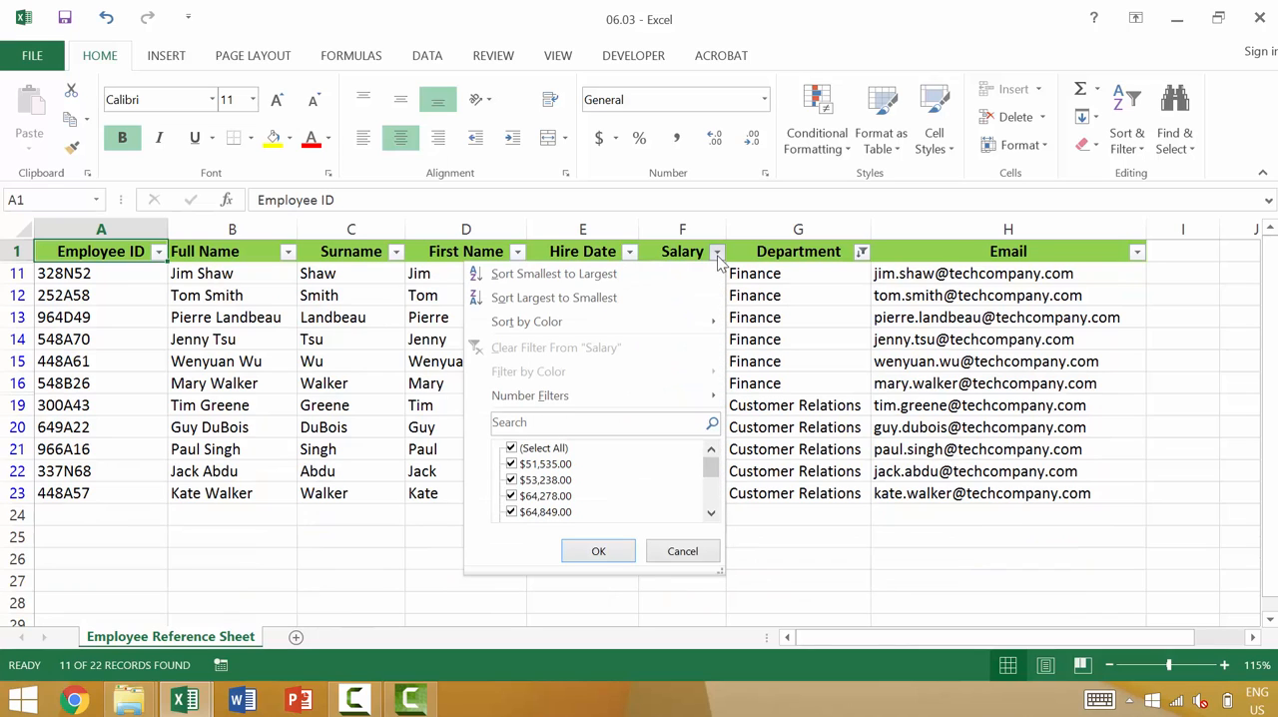
mouse_move(656, 400)
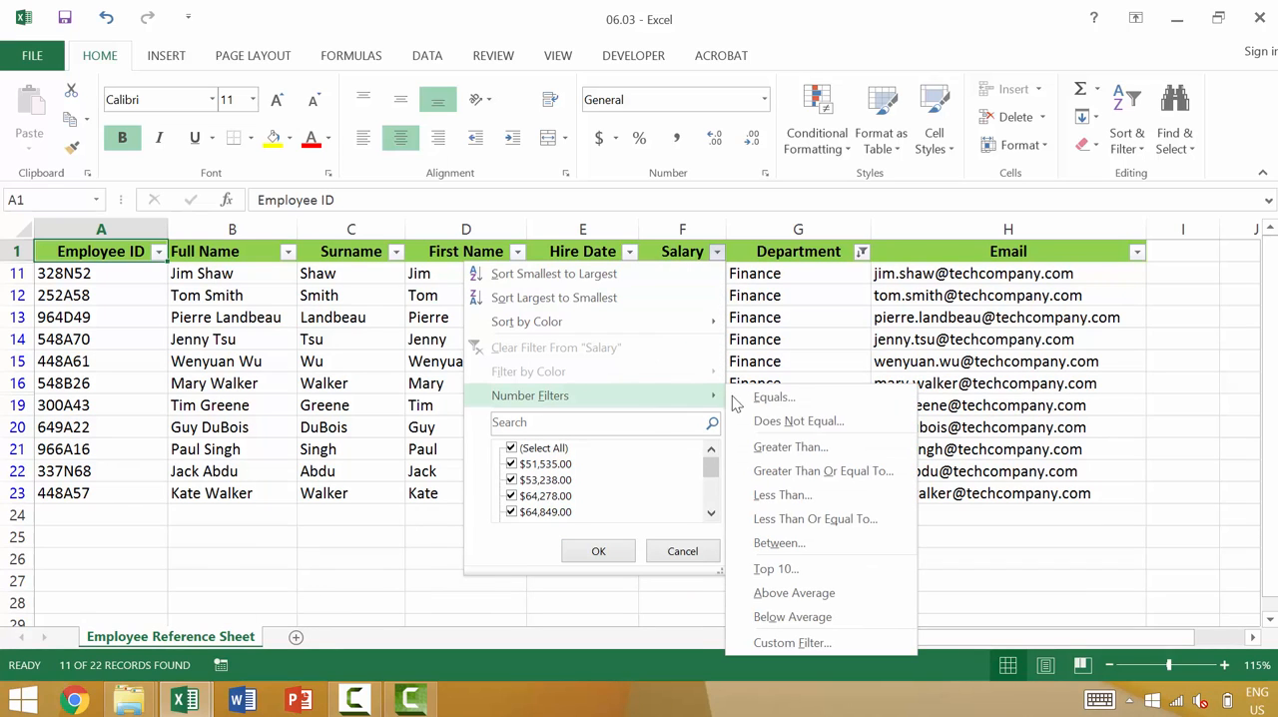
left_click(790, 447)
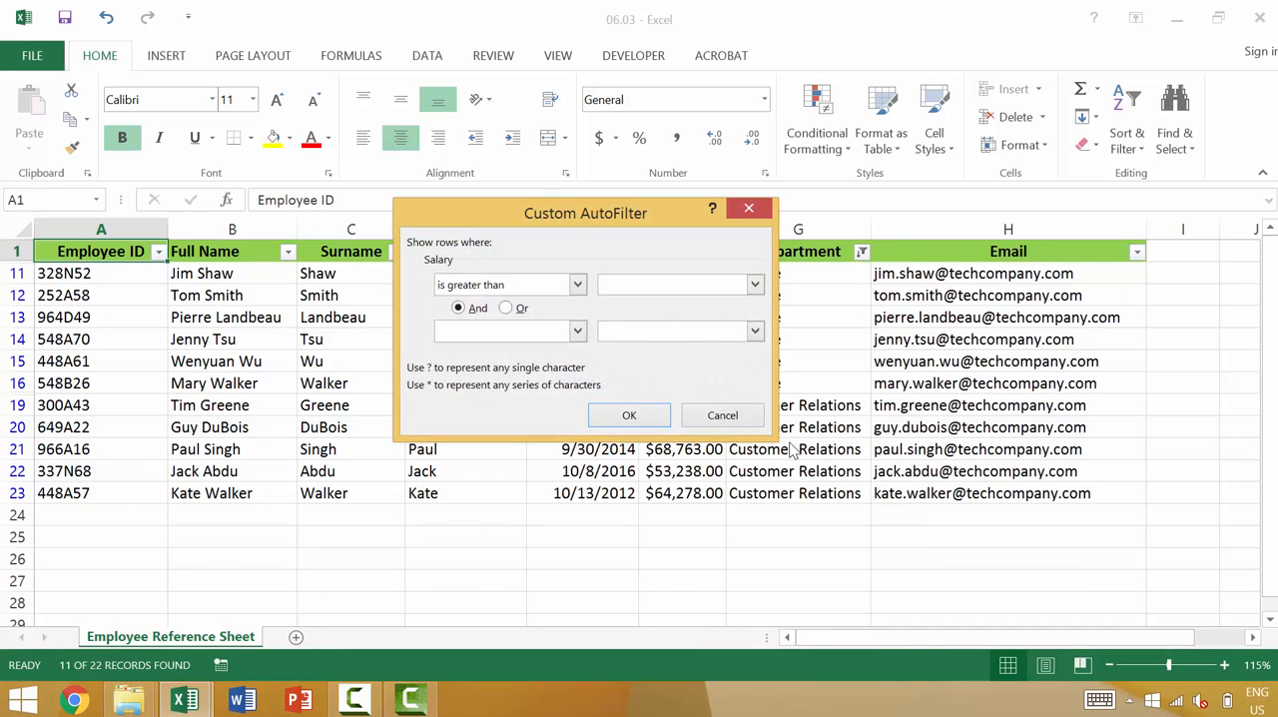
type("65000")
left_click(629, 414)
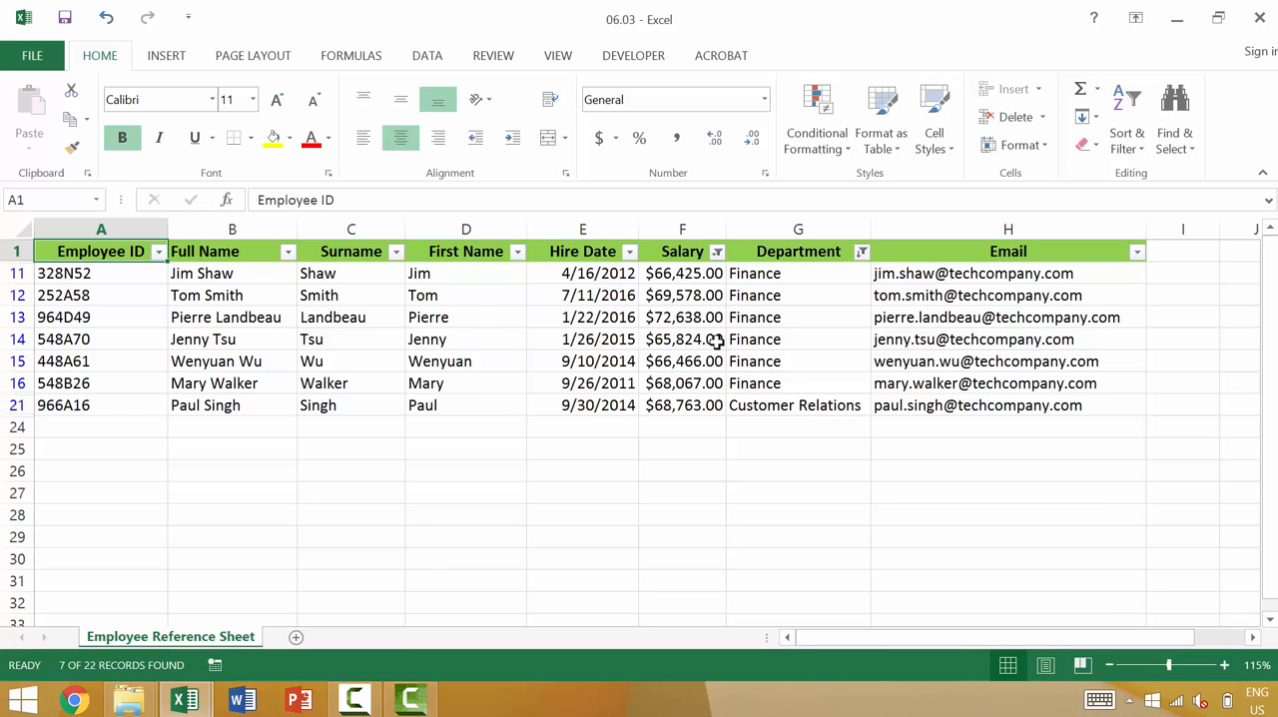
- Clear all filters from the sheet at once, and undo that clearing
left_click(1119, 148)
left_click(1133, 274)
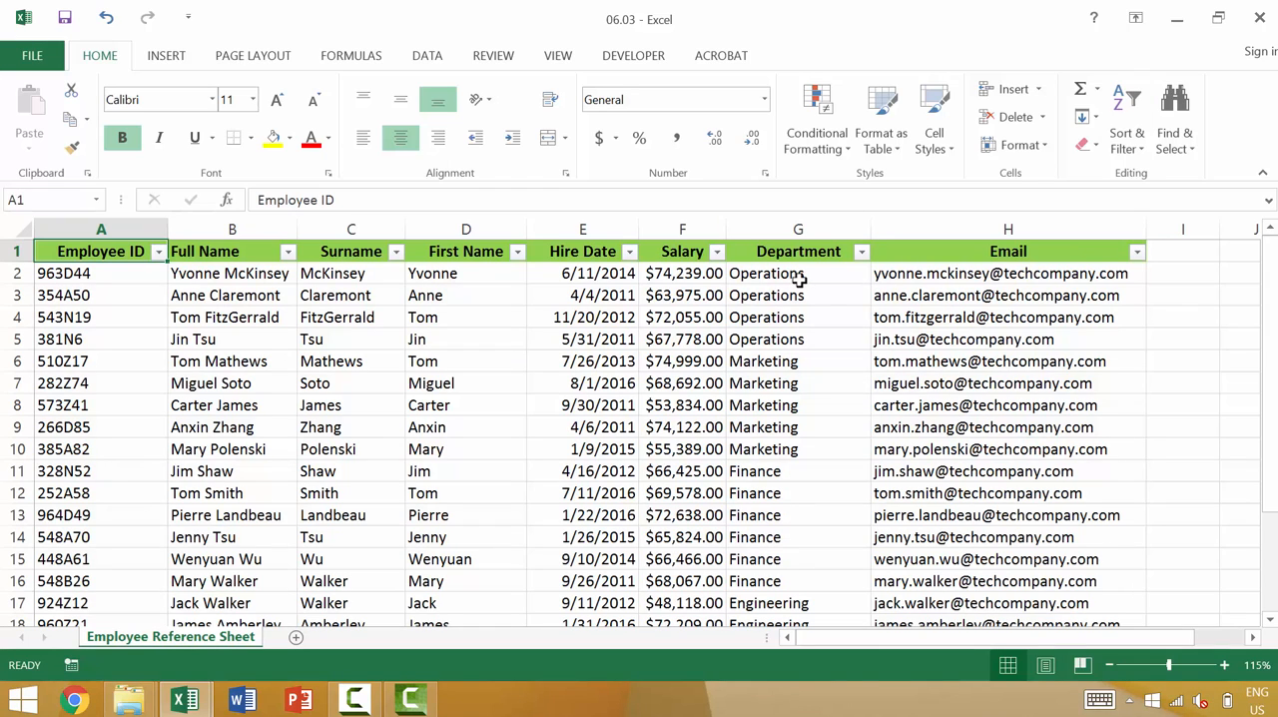
key("ctrl+z")
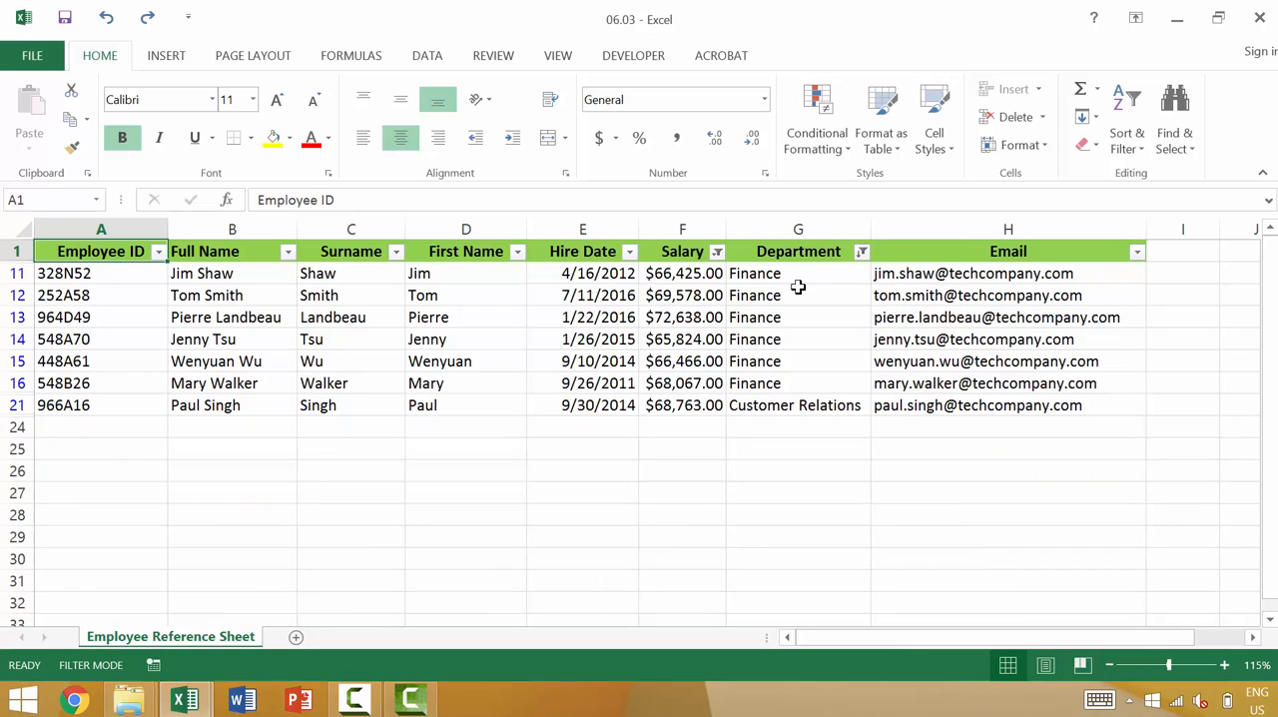
- Clear the filter from the Salary column, and clear the one from the Department column
left_click(717, 252)
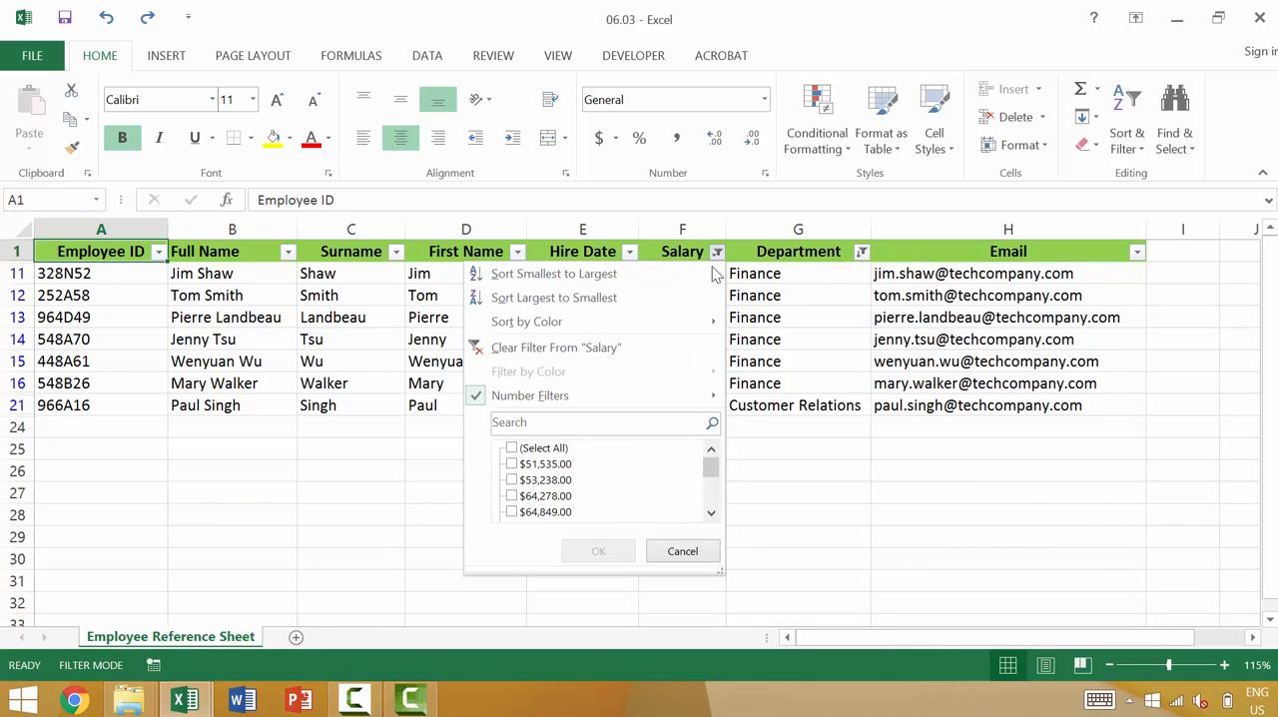
left_click(637, 347)
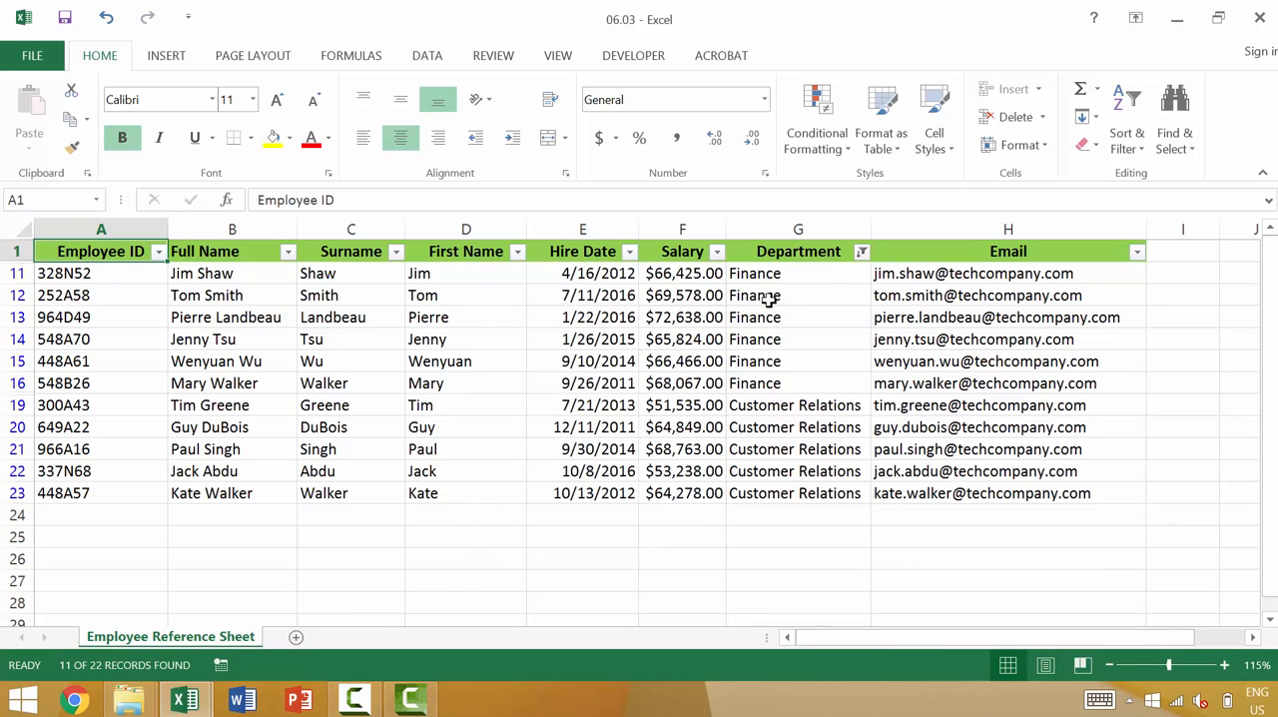
left_click(861, 252)
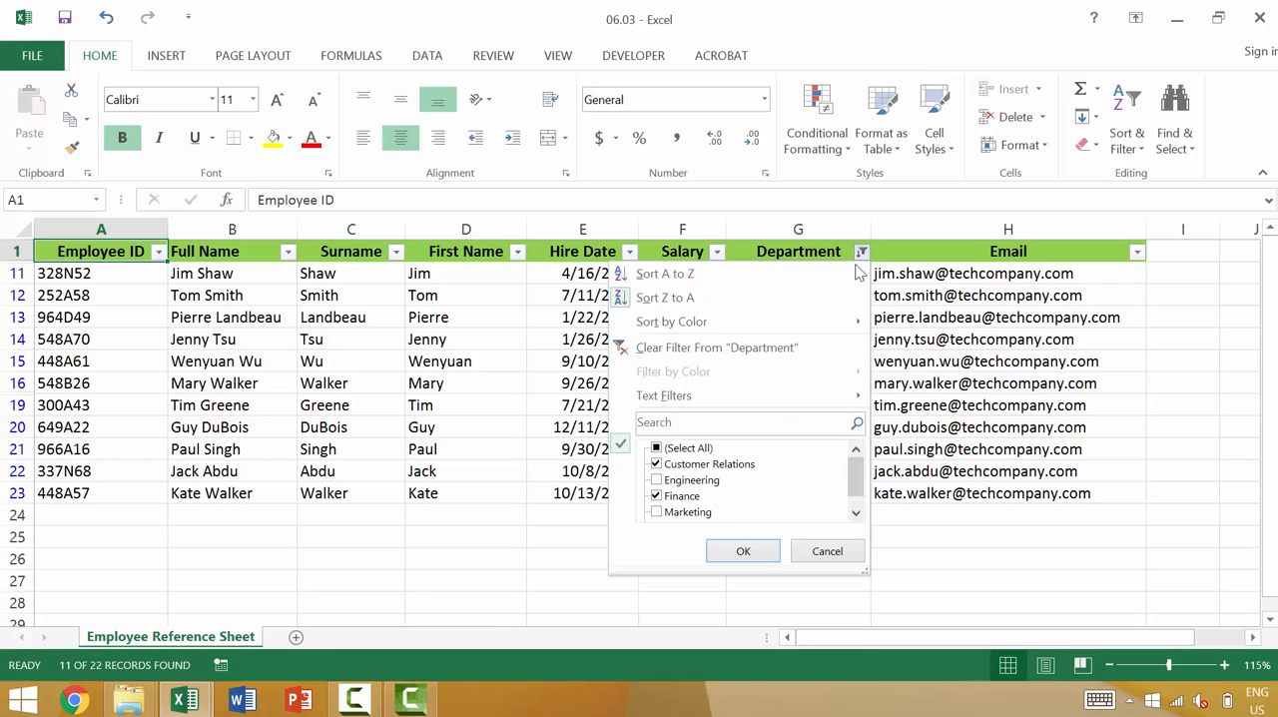
left_click(774, 352)
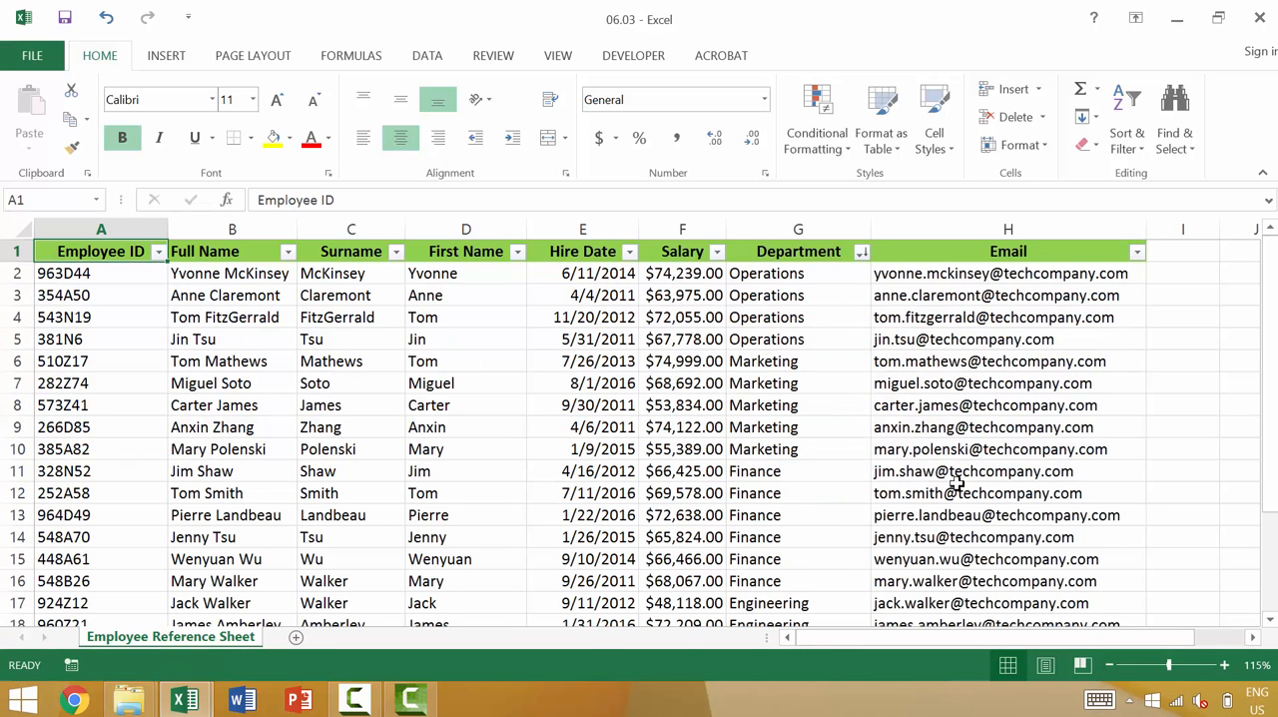
- Turn off filtering to remove the filter controls from the header row
left_click(805, 248)
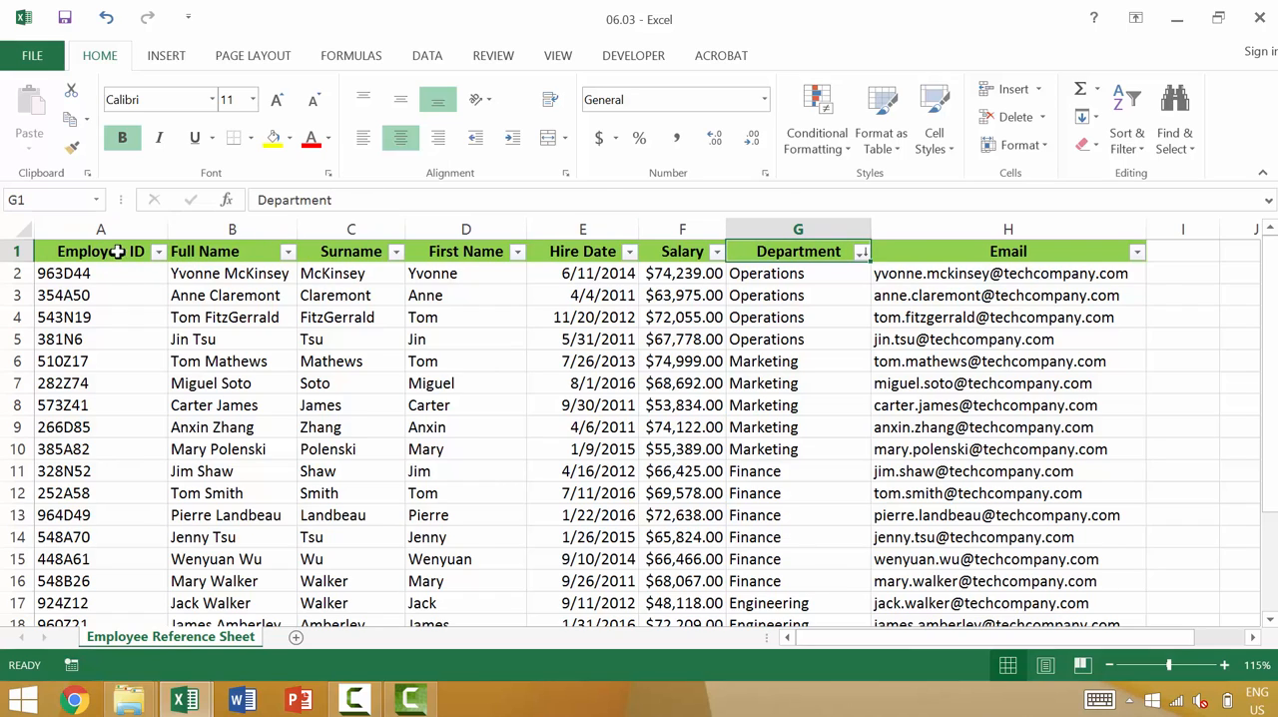
left_click(1139, 134)
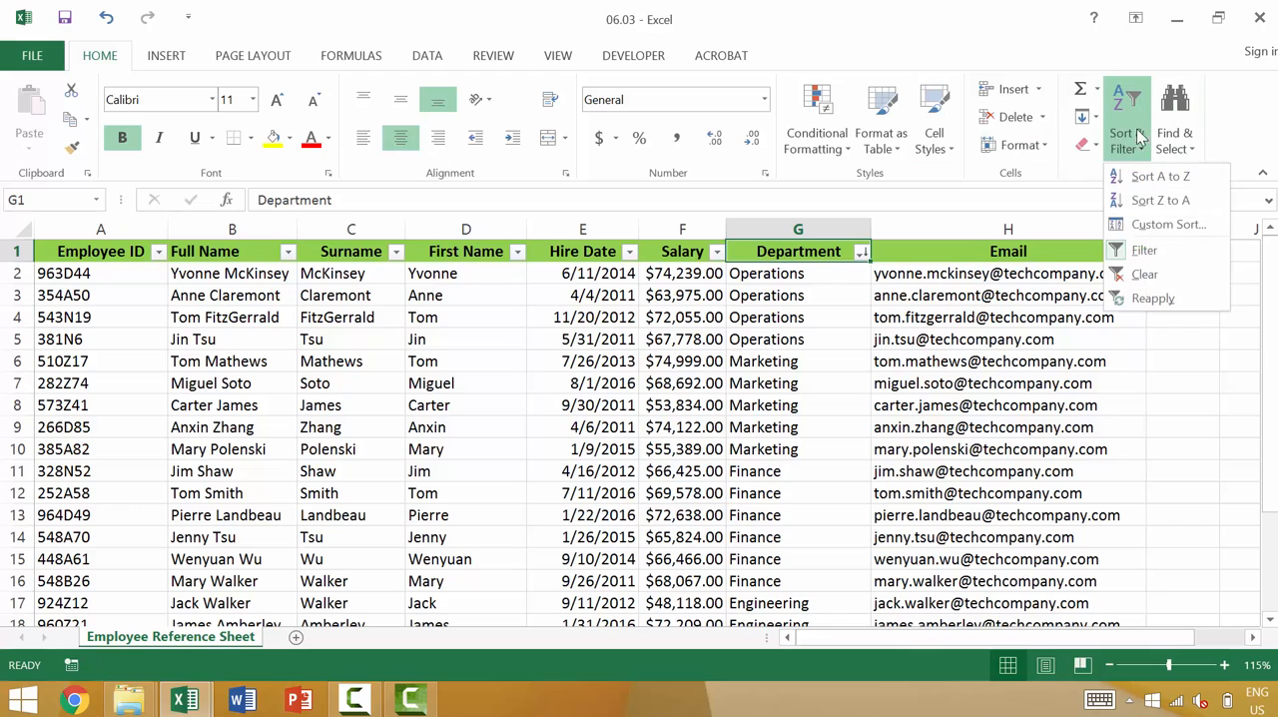
left_click(1145, 257)
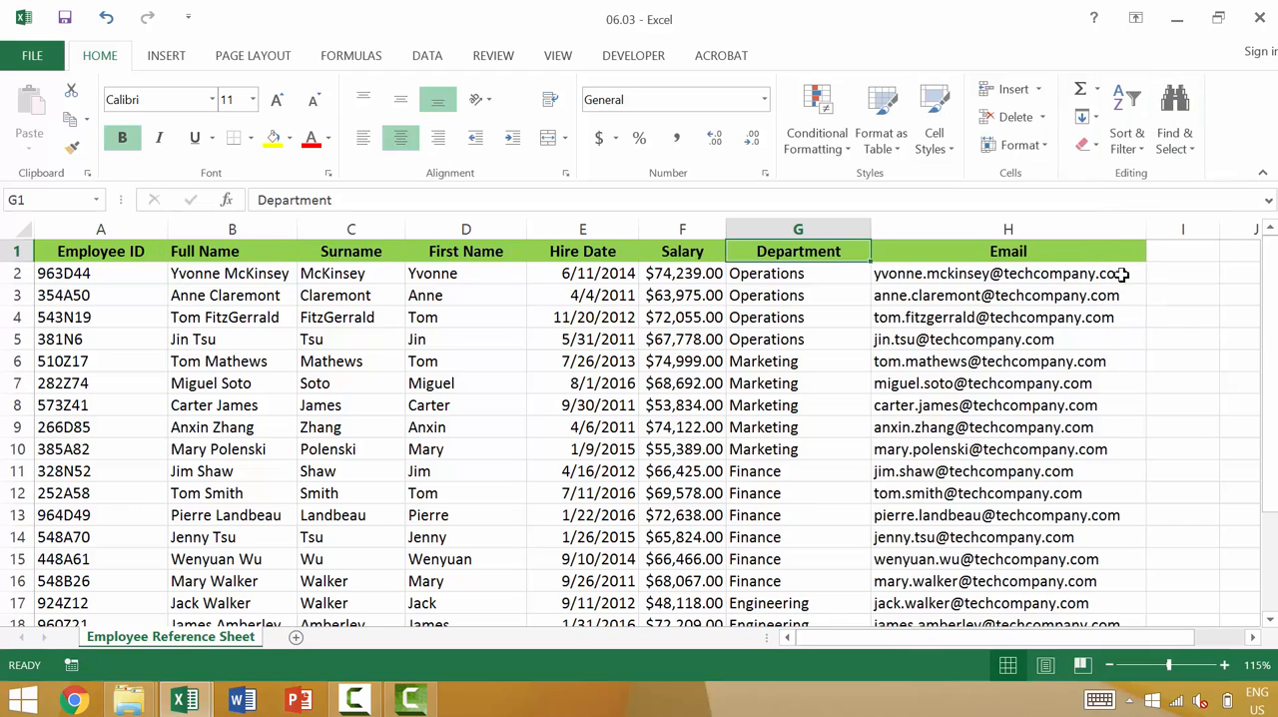
scroll(519, 144, "down", 1)
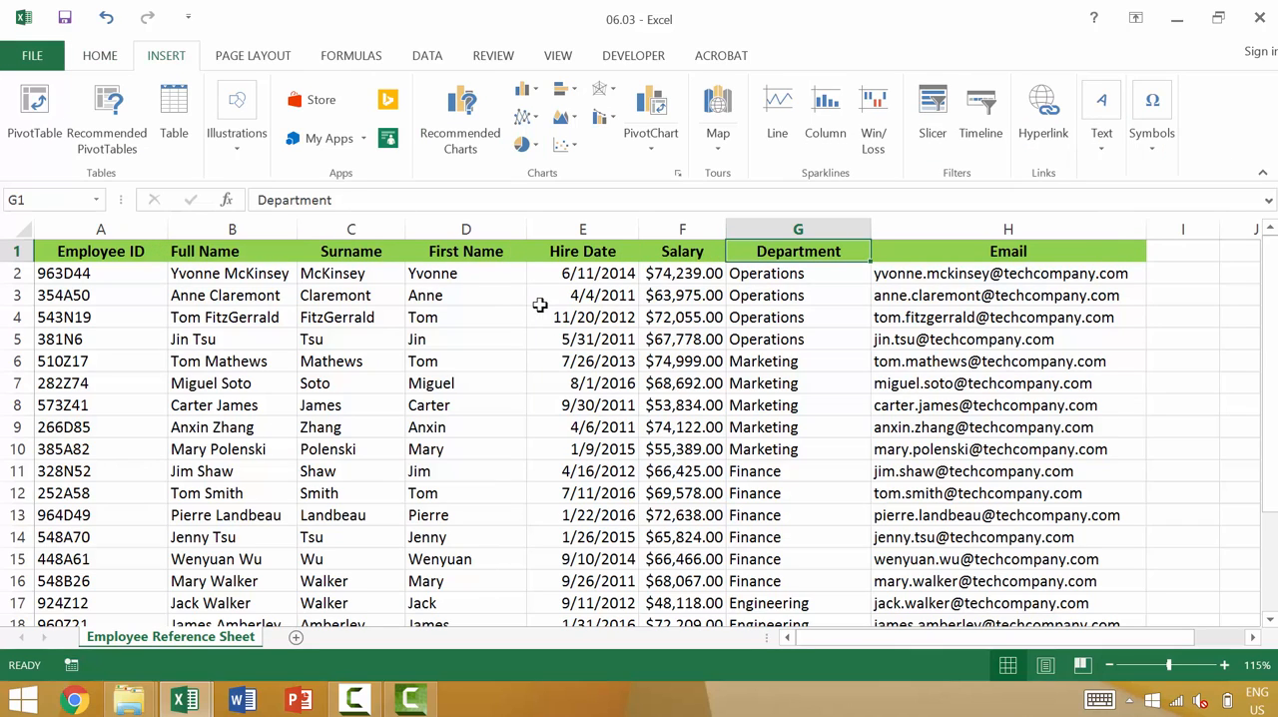
left_click(746, 229)
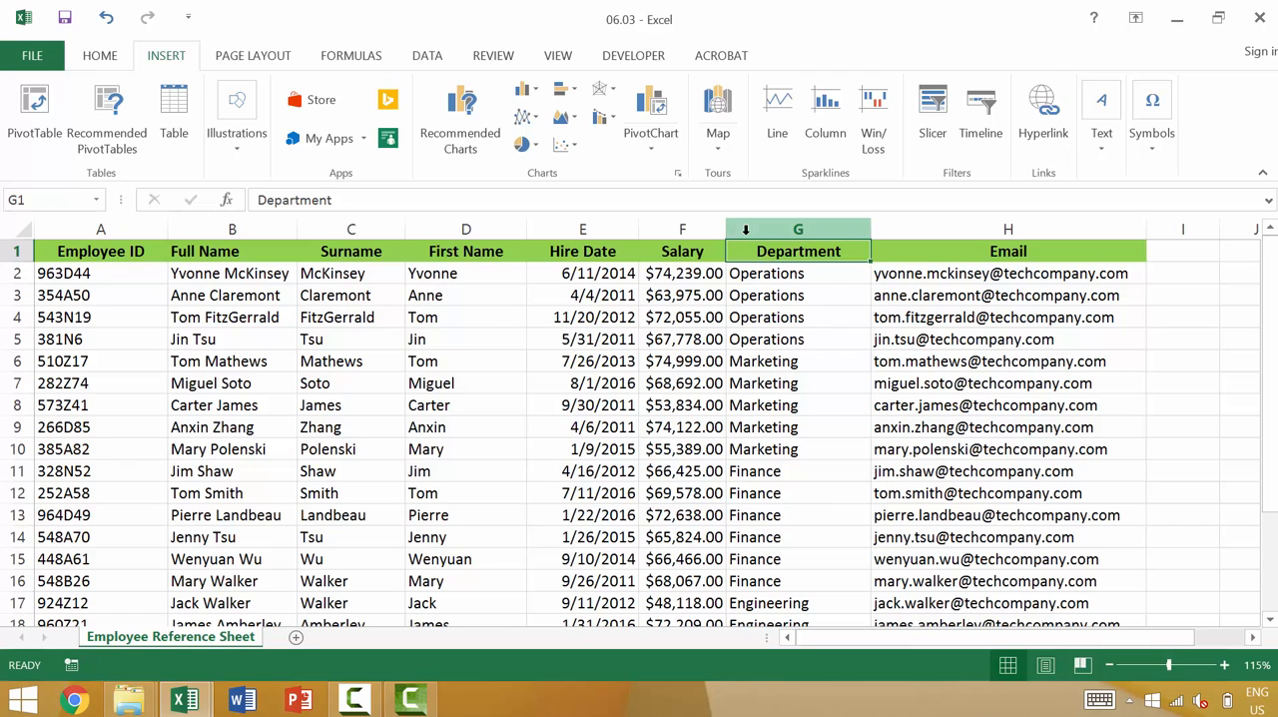